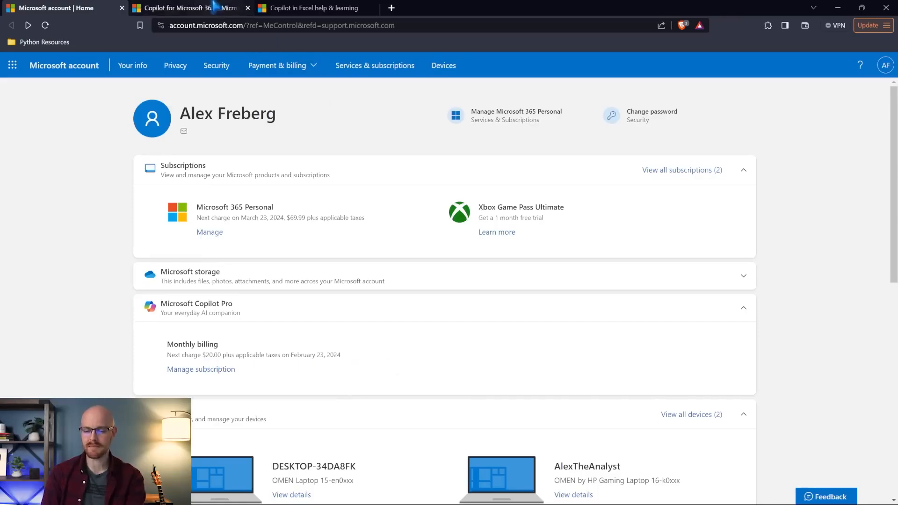
Switch to the already open Copilot for Microsoft 365 page in the browser
left_click(196, 8)
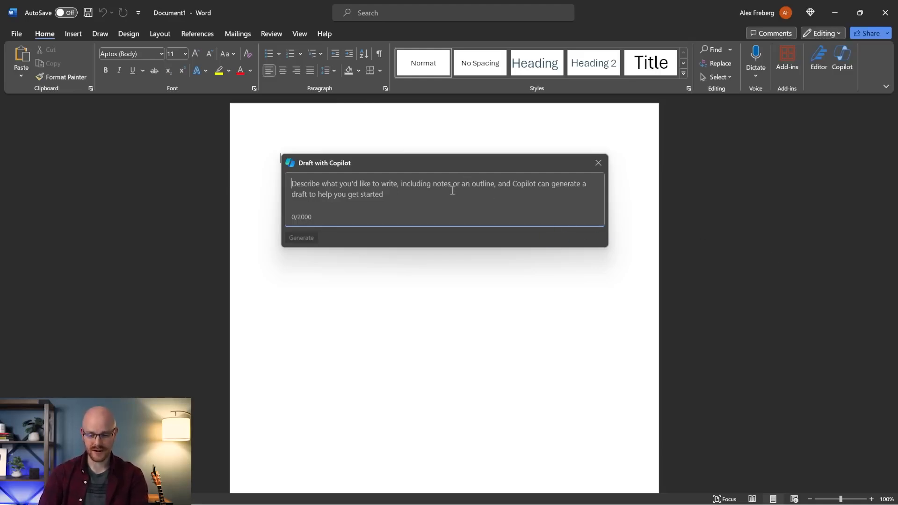
In Word, generate a Copilot draft from the prompt "Write a few paragraphs about the differences between Microsoft Excel and Google Sheets."
type("W")
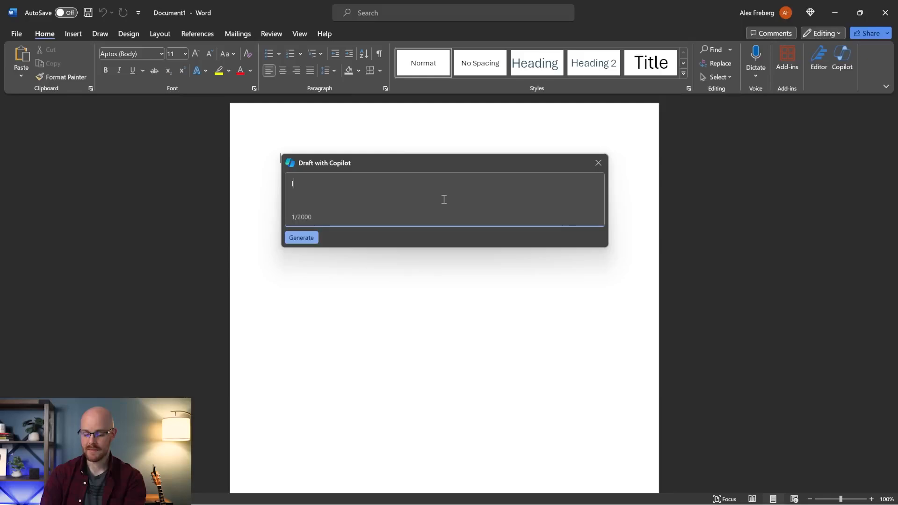
key("BackSpace")
type("Write a few ")
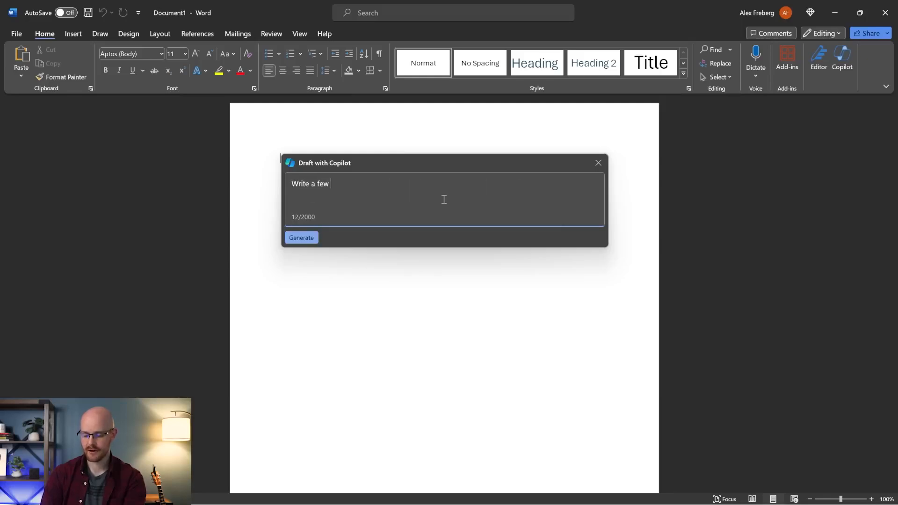
type("paragraphs ")
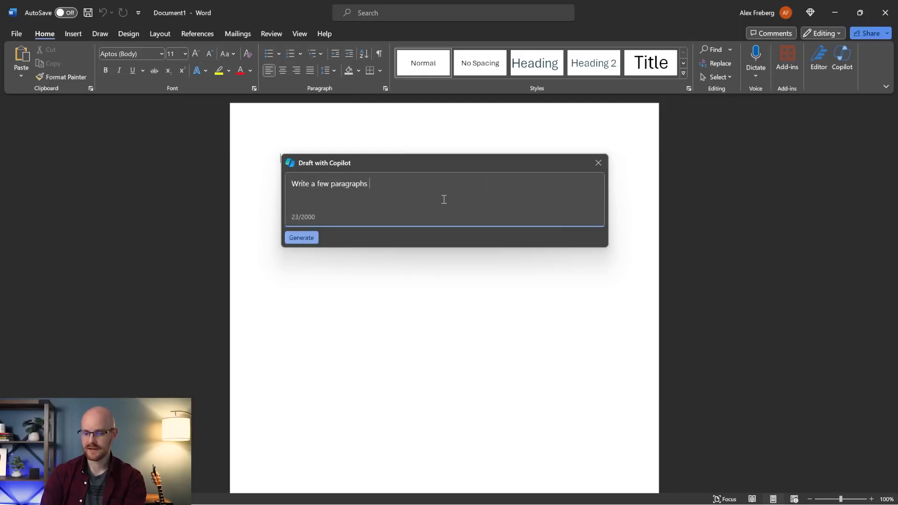
type("about the differences between M")
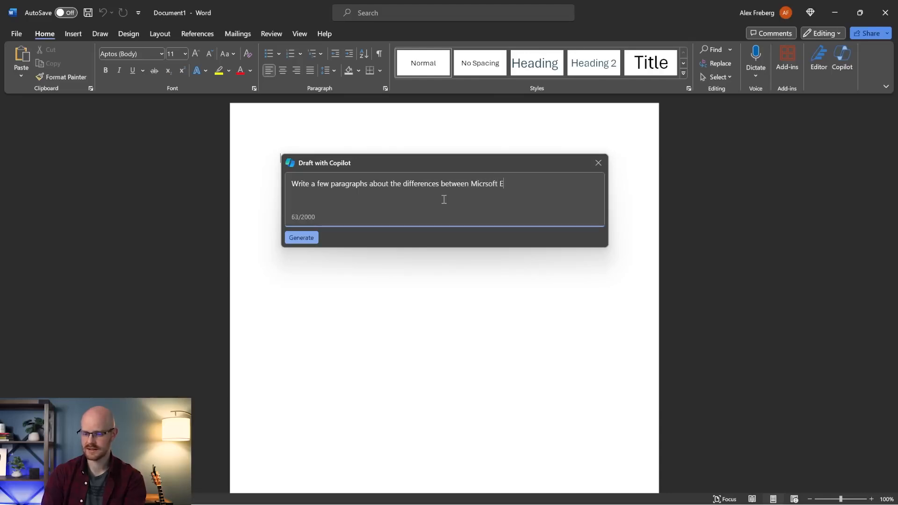
type("icrosoft ")
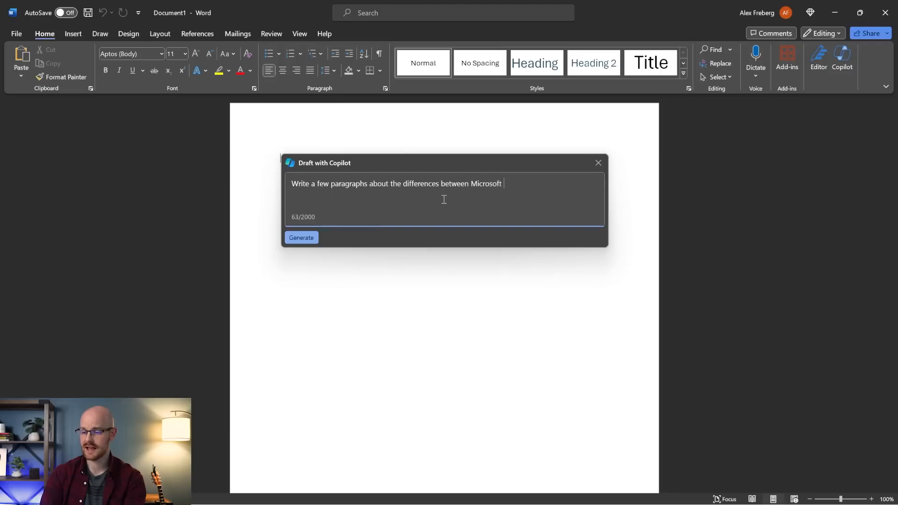
type("Excel and Google S")
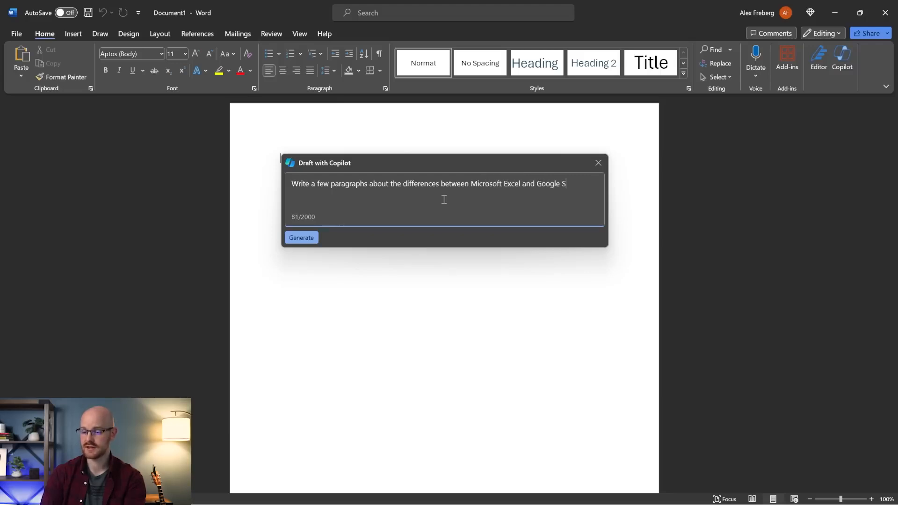
type("heets.")
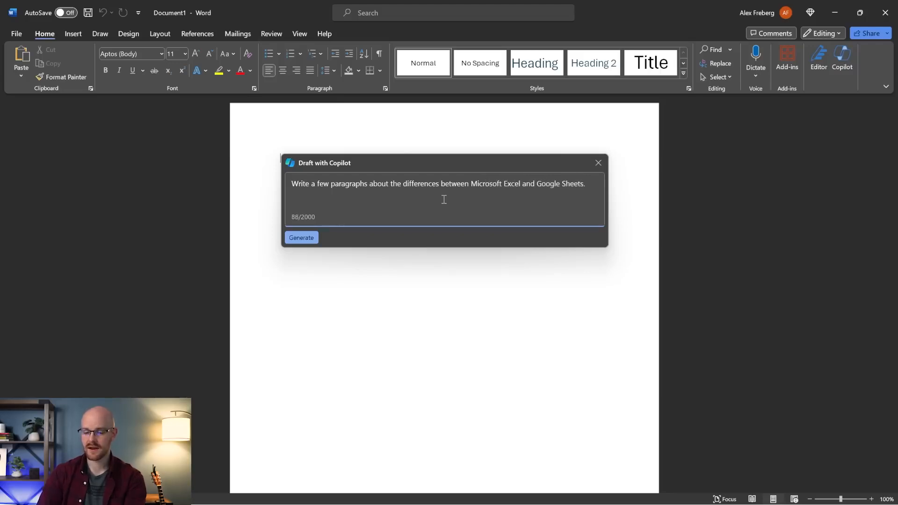
left_click(302, 238)
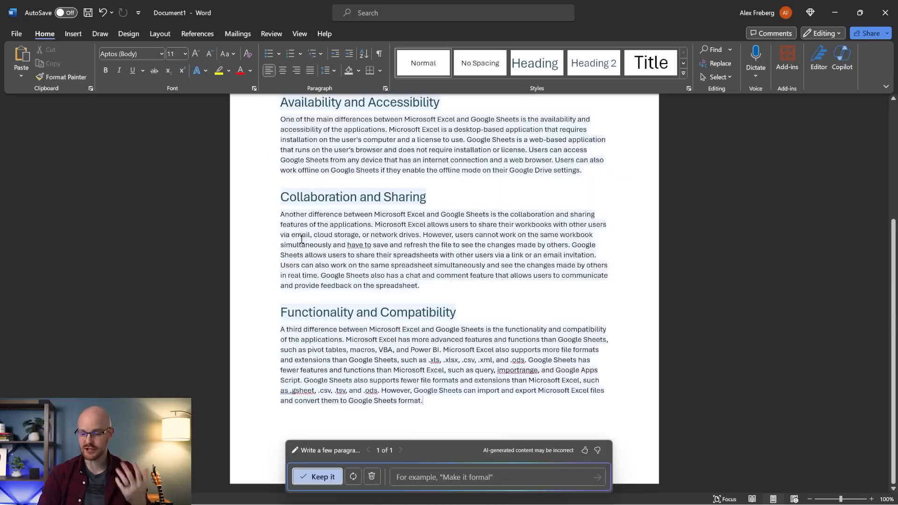
Review the generated draft and its fine-tuning option, and move the Copilot draft controls to the page's upper-left corner
scroll(421, 317, "up", 6)
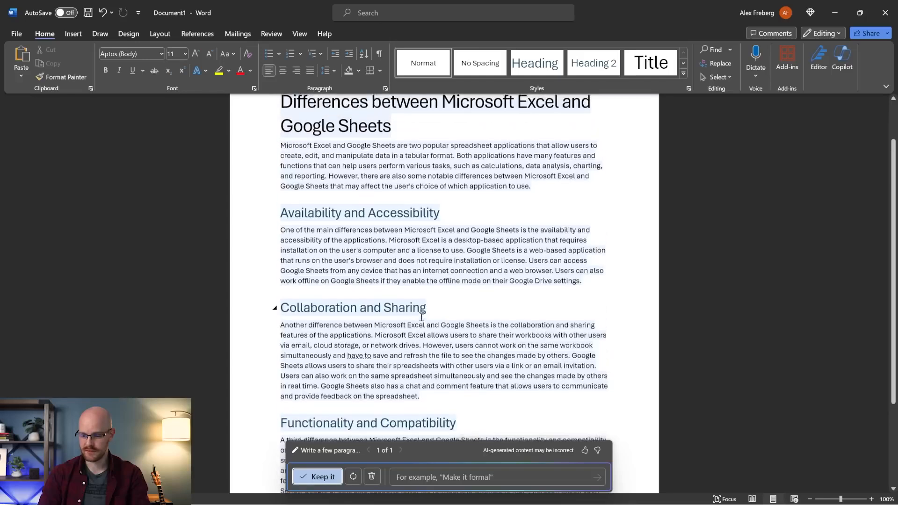
scroll(421, 317, "down", 2)
scroll(422, 317, "down", 3)
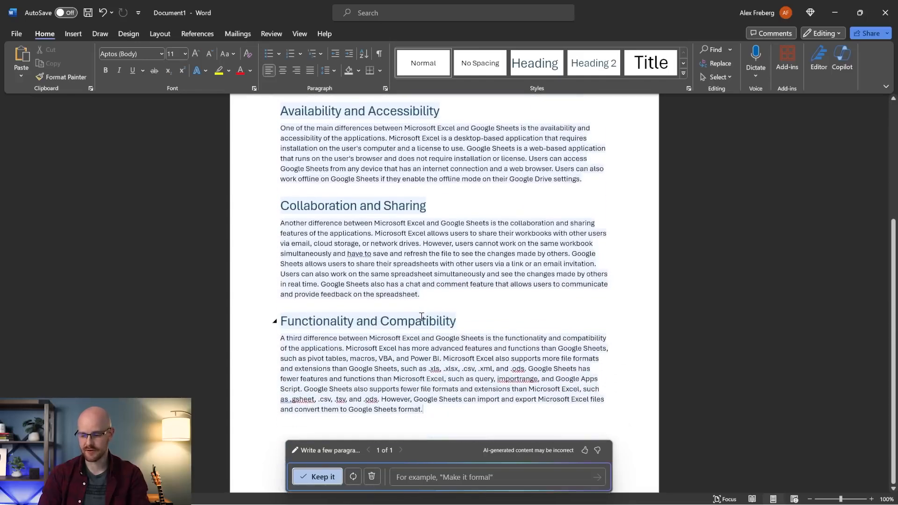
left_click_drag(449, 450, 631, 146)
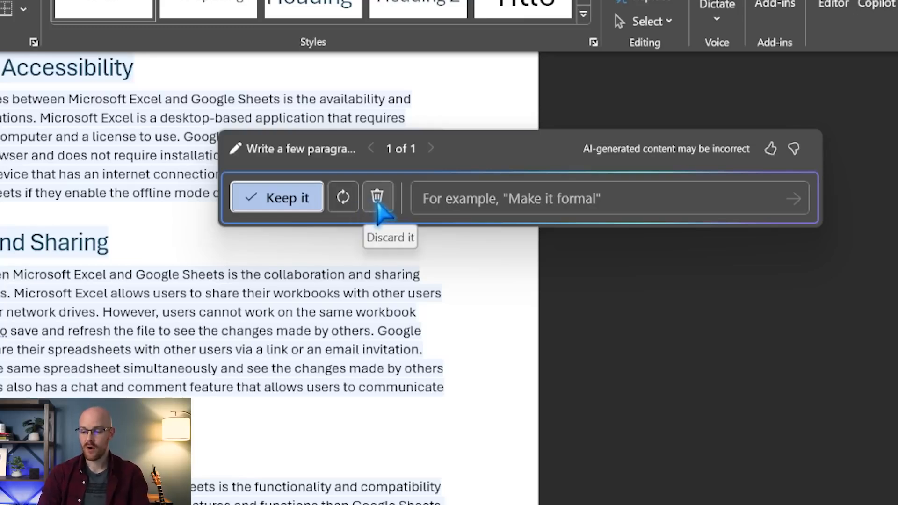
left_click(577, 199)
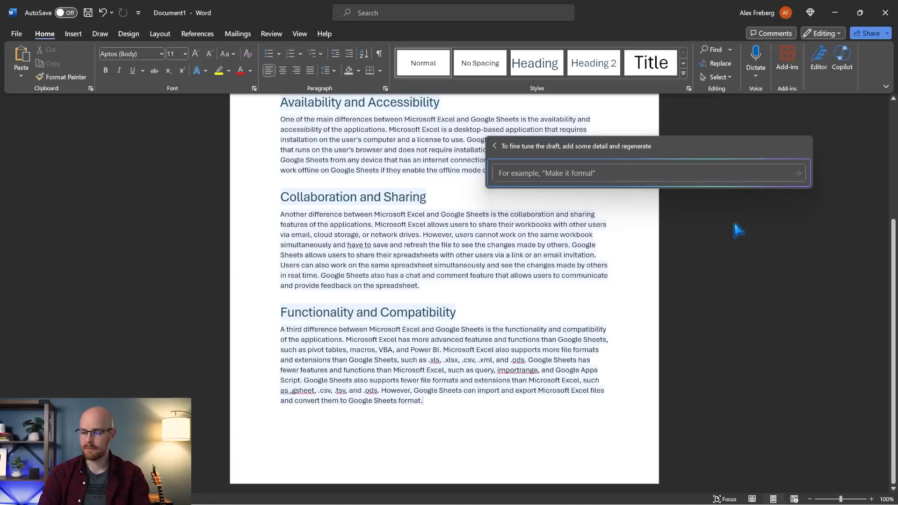
left_click(494, 146)
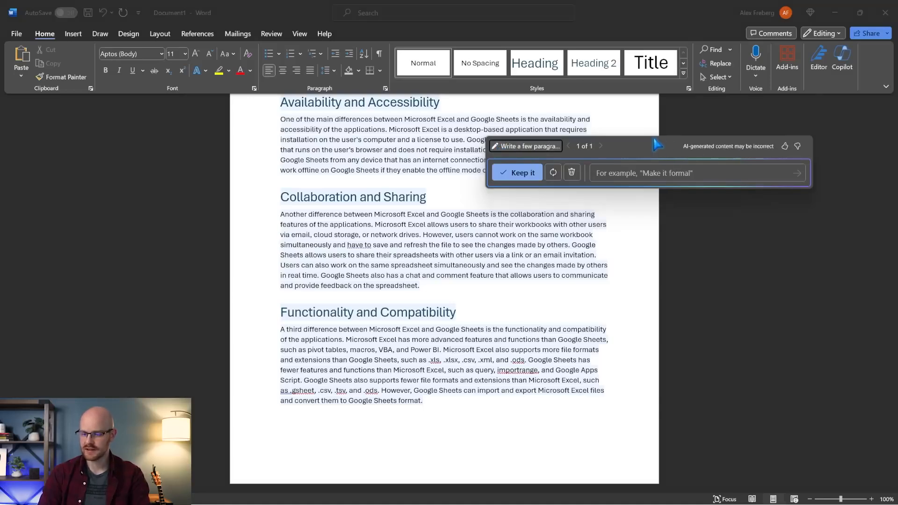
left_click_drag(652, 146, 196, 121)
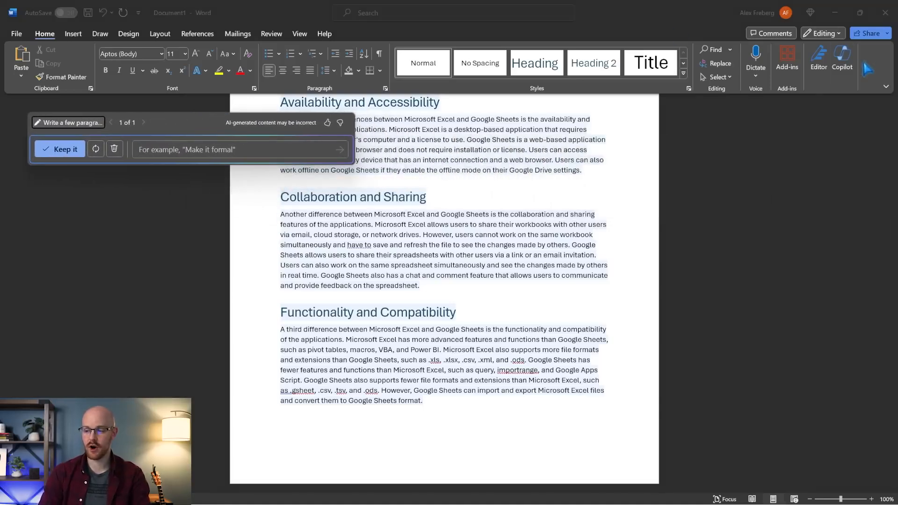
Open the Copilot assistant beside the document and have it summarize the Excel and Google Sheets draft
left_click(842, 59)
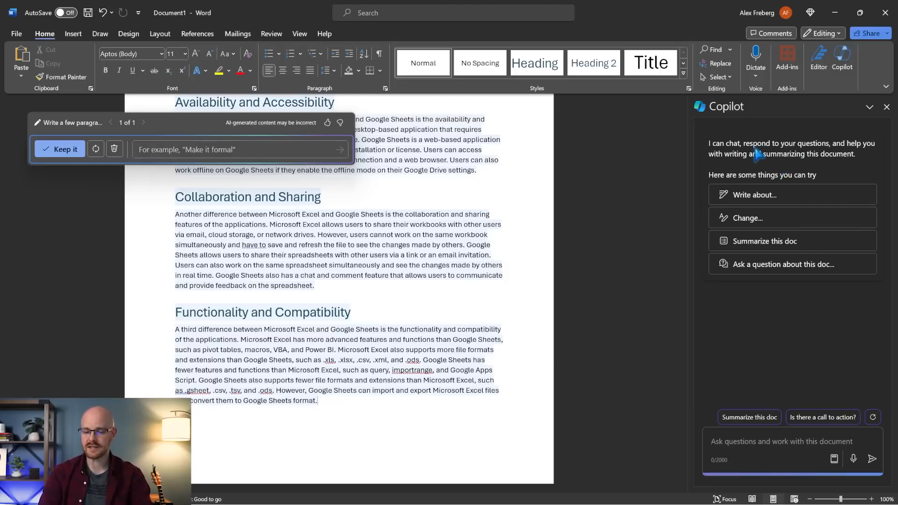
scroll(344, 166, "up", 4)
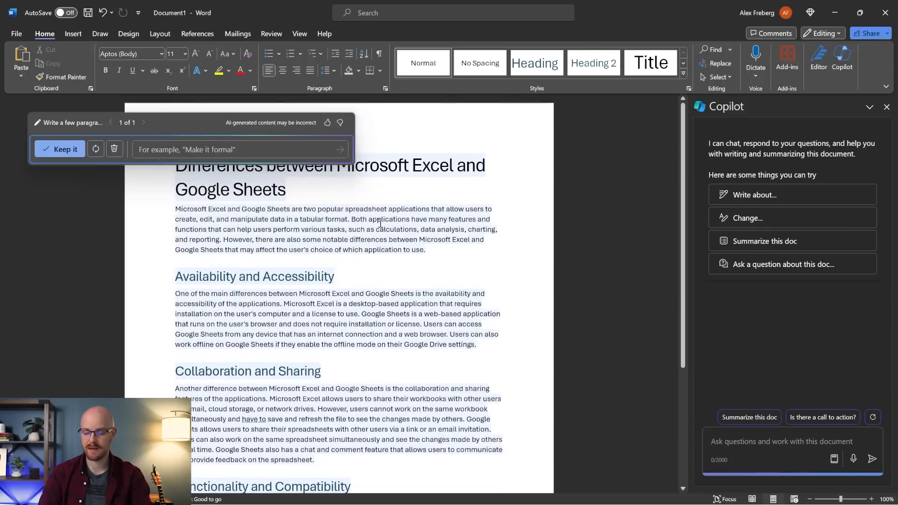
left_click(795, 242)
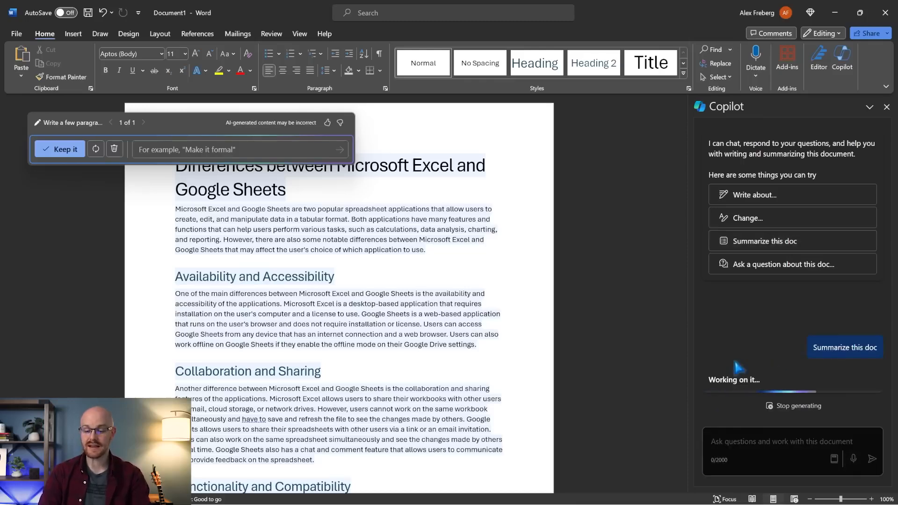
Read through Copilot's summary of the document's main ideas from beginning to end
scroll(469, 271, "down", 5)
scroll(470, 271, "up", 5)
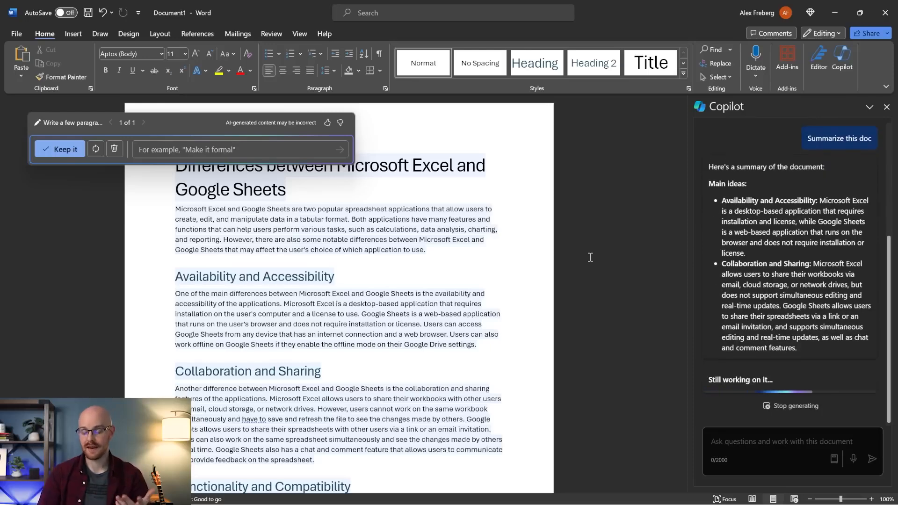
scroll(777, 262, "up", 3)
scroll(777, 262, "down", 1)
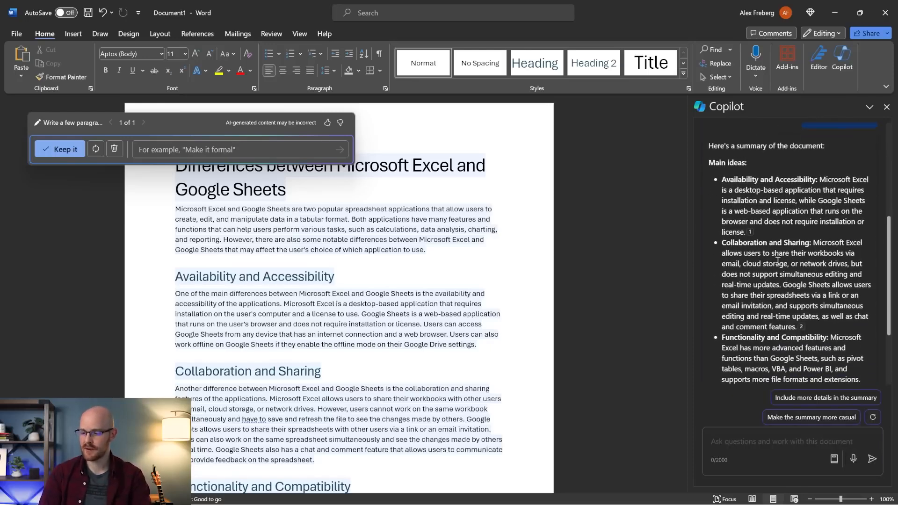
scroll(741, 202, "down", 2)
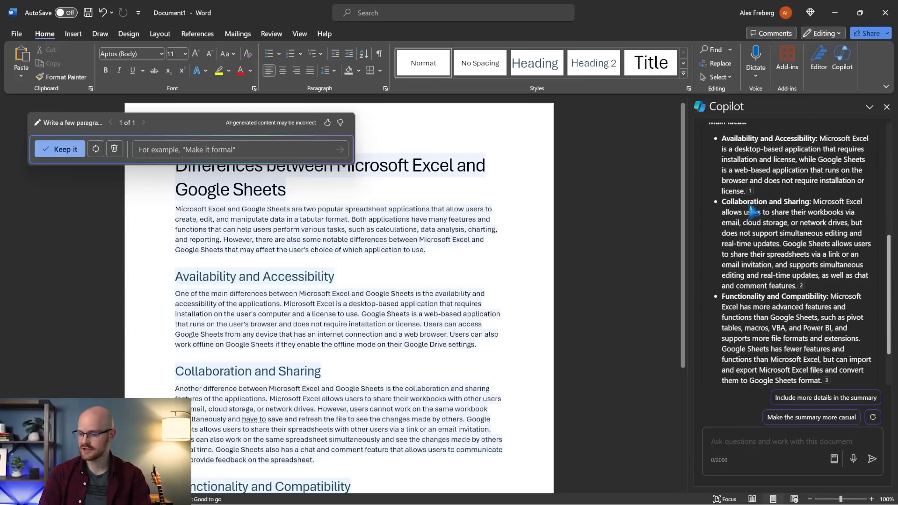
scroll(791, 200, "down", 1)
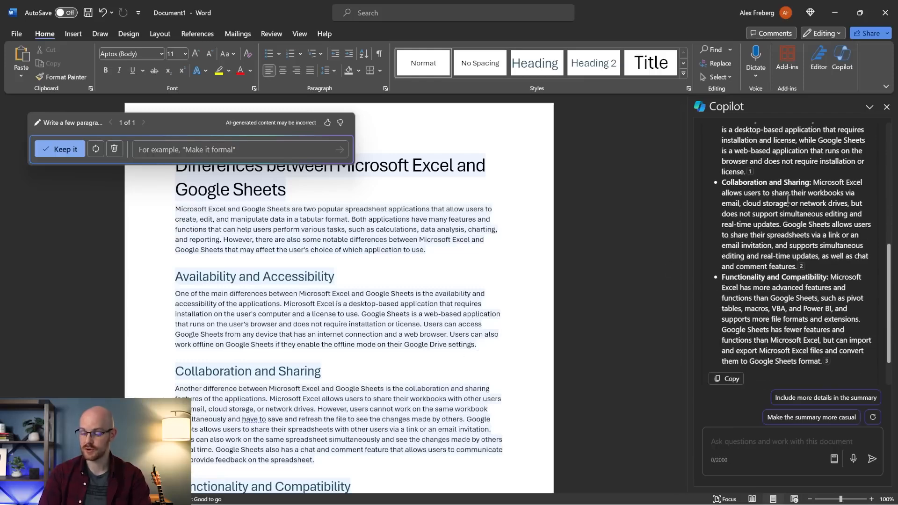
scroll(773, 257, "down", 2)
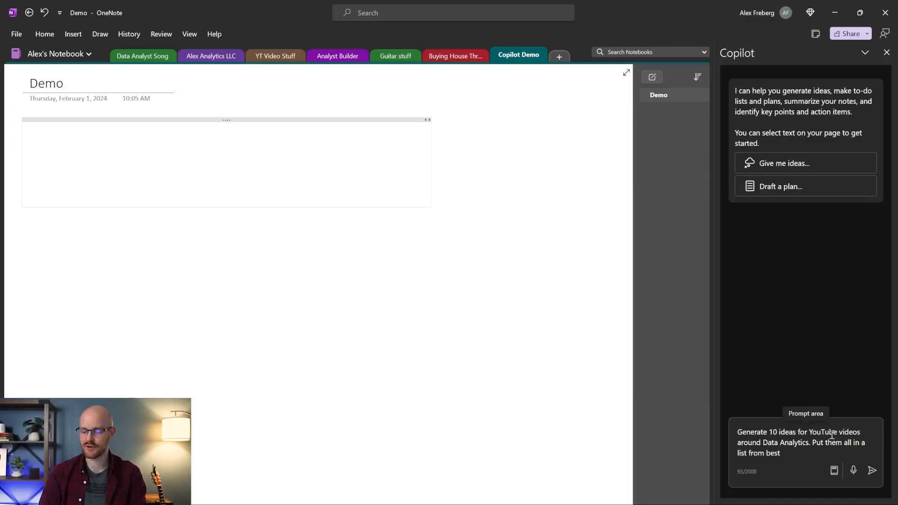
In OneNote, complete the Copilot prompt for 10 Data Analytics YouTube video ideas with "to worst." and submit it
left_click(803, 454)
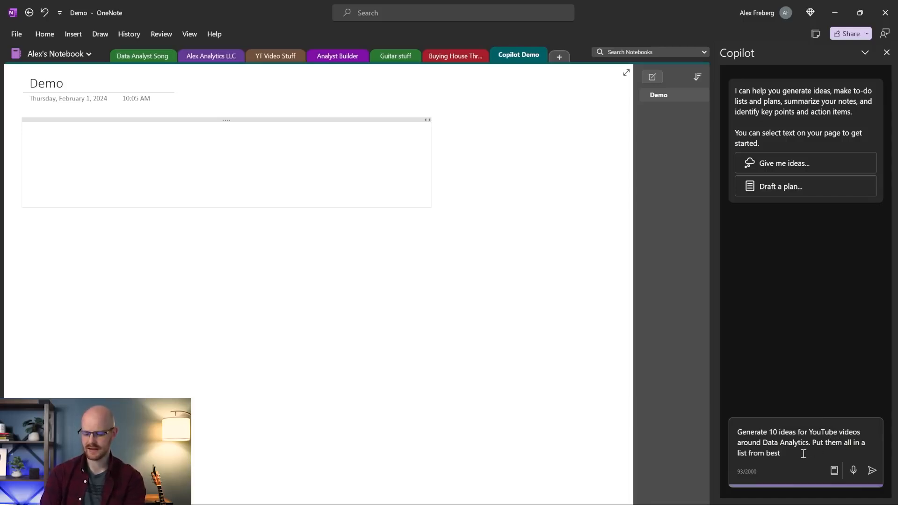
type("to worst.")
key("Return")
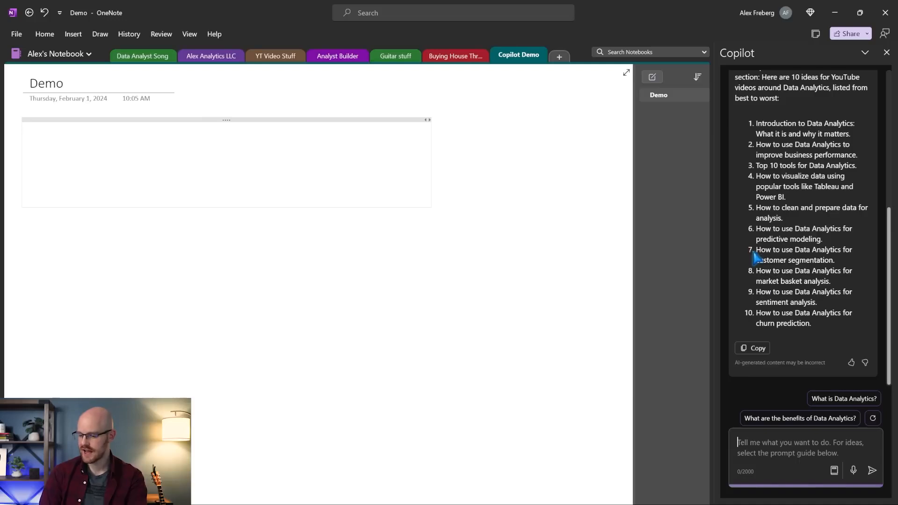
Copy Copilot's list of video ideas into the note container on the Demo page
left_click(744, 348)
left_click(331, 146)
key("ctrl+v")
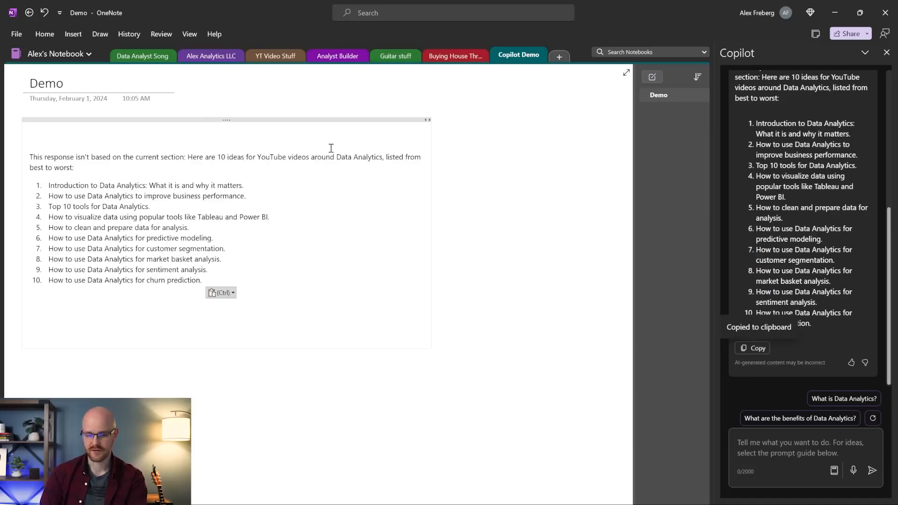
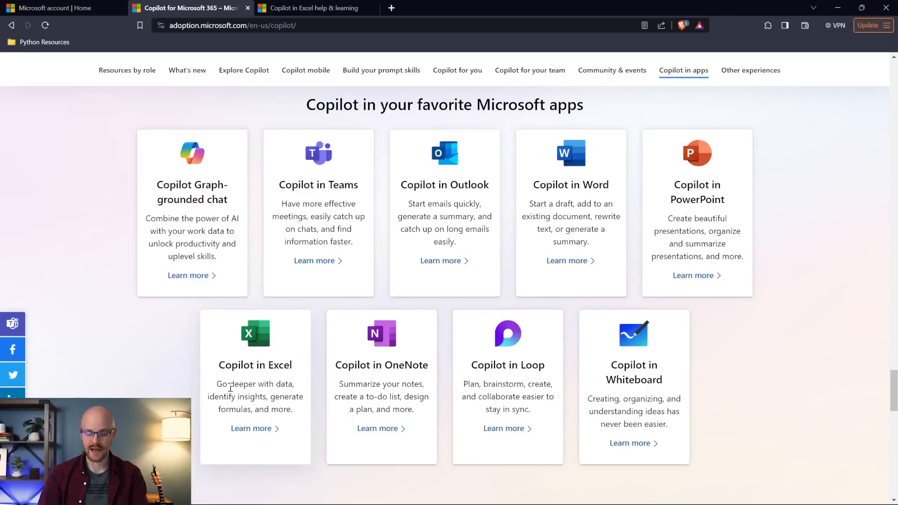
In the browser, examine the Copilot in Excel help page, covering data exploration, insights, highlighting and sorting, formula generation and sample prompts
left_click(341, 7)
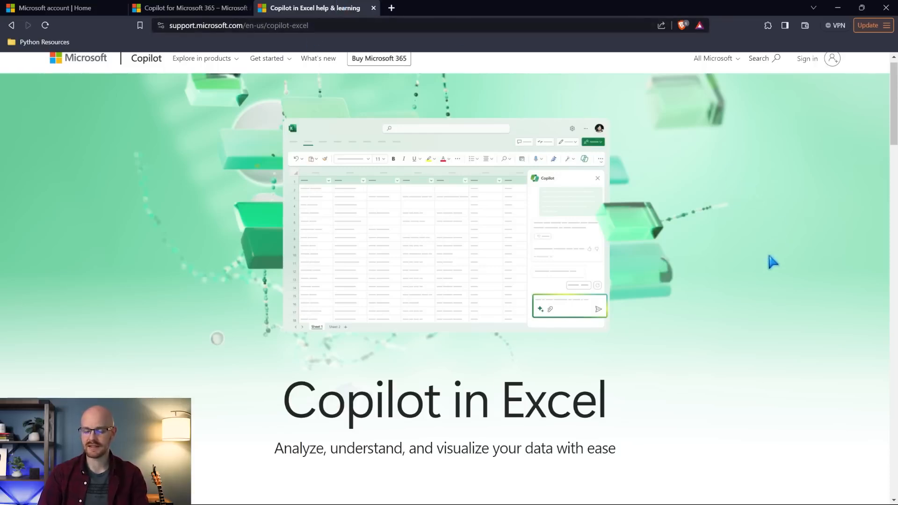
scroll(769, 271, "down", 1)
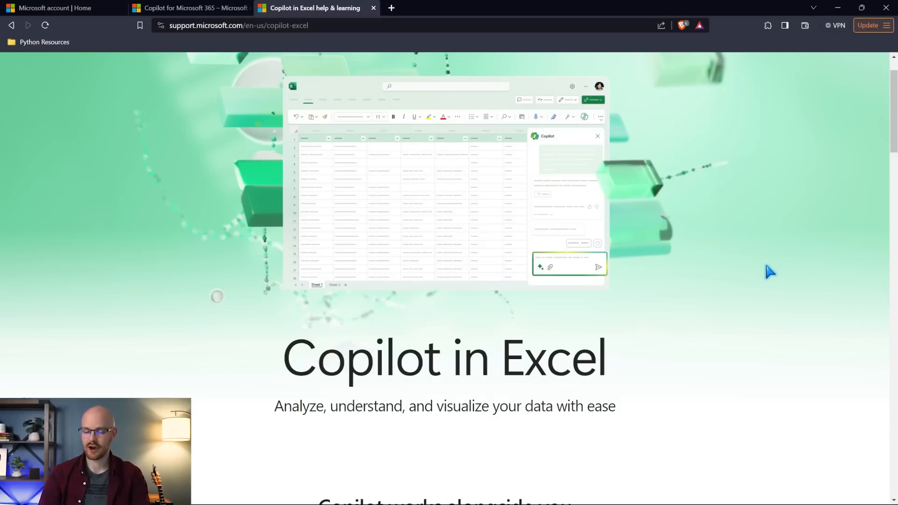
scroll(769, 271, "down", 3)
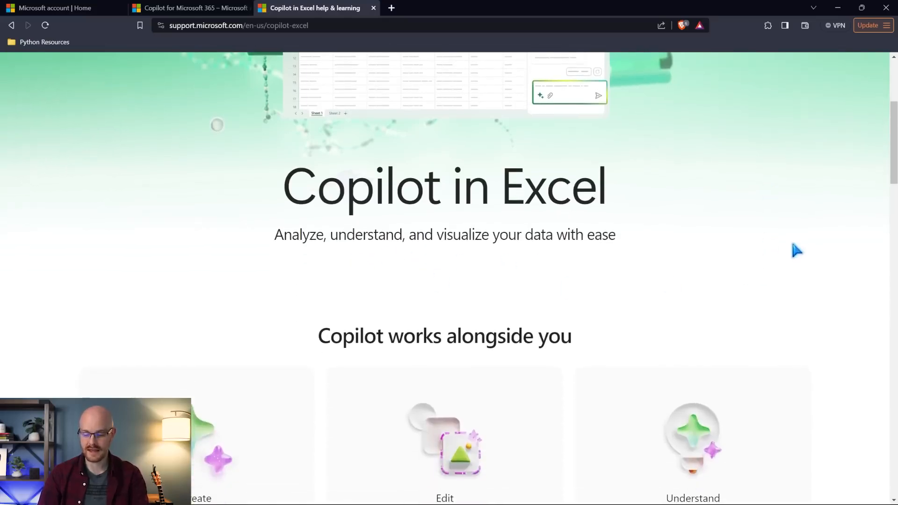
scroll(830, 281, "down", 3)
scroll(830, 281, "down", 5)
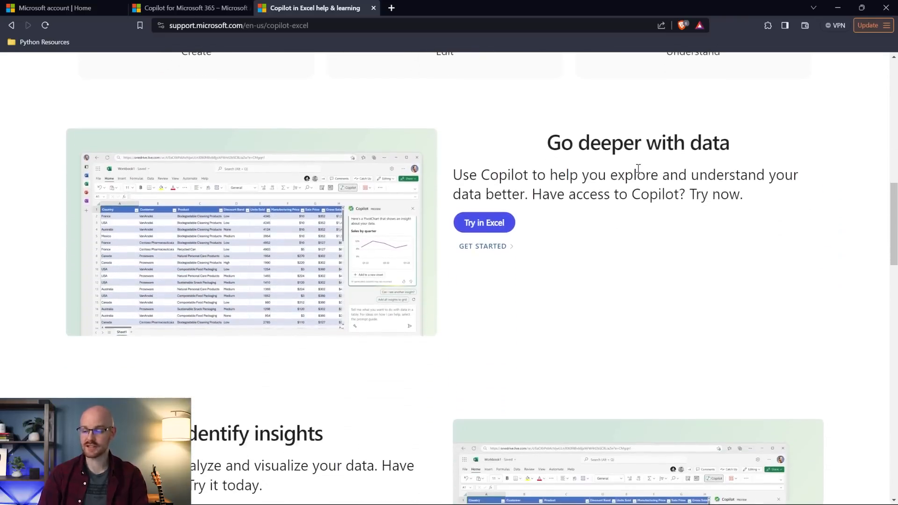
scroll(625, 269, "down", 4)
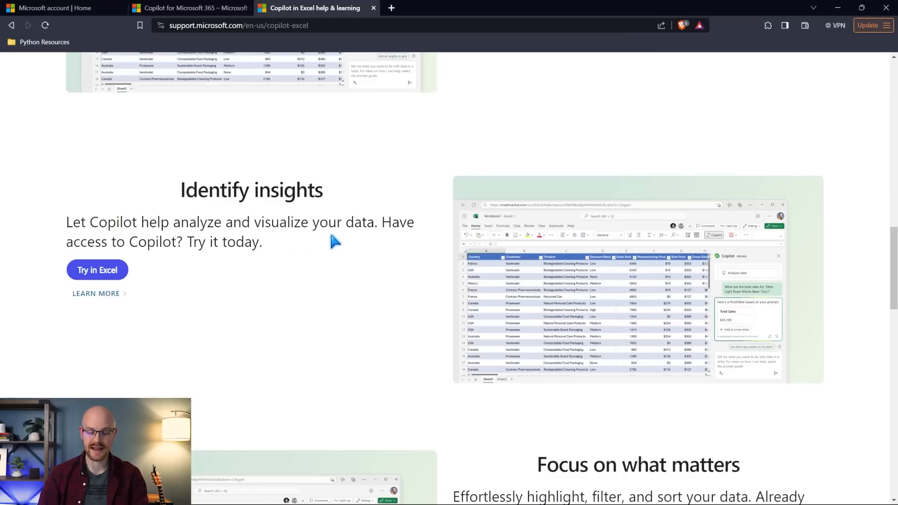
scroll(356, 246, "down", 4)
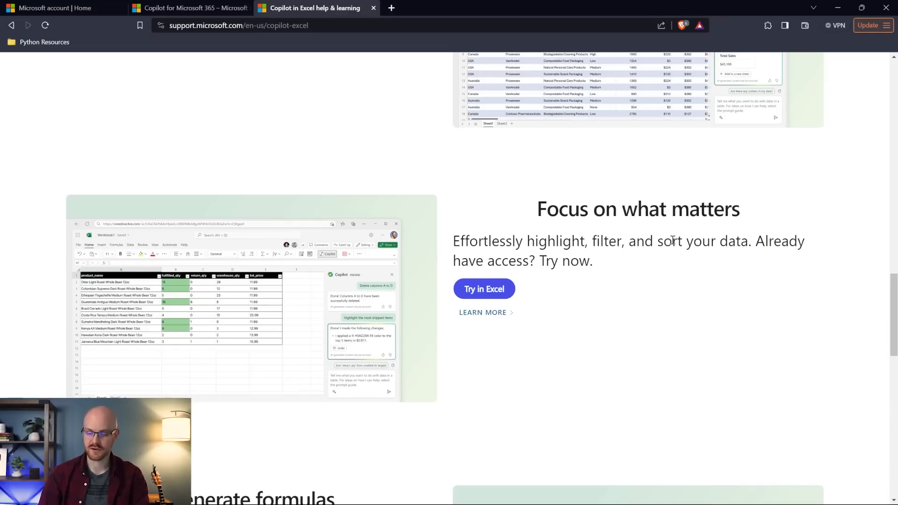
scroll(641, 314, "down", 5)
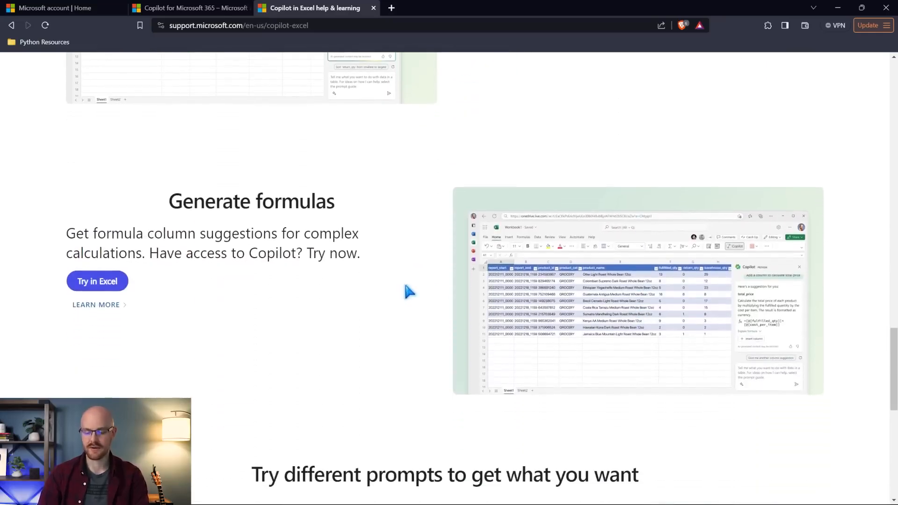
scroll(317, 301, "down", 1)
scroll(316, 302, "down", 2)
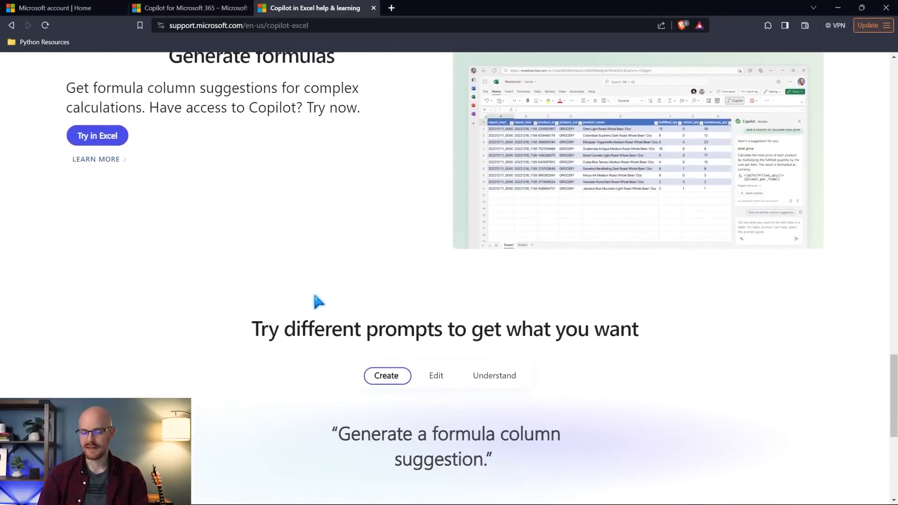
Switch to the Copilot Workbook in Excel and open Copilot beside the Sample sheet's campaign table
scroll(316, 302, "up", 3)
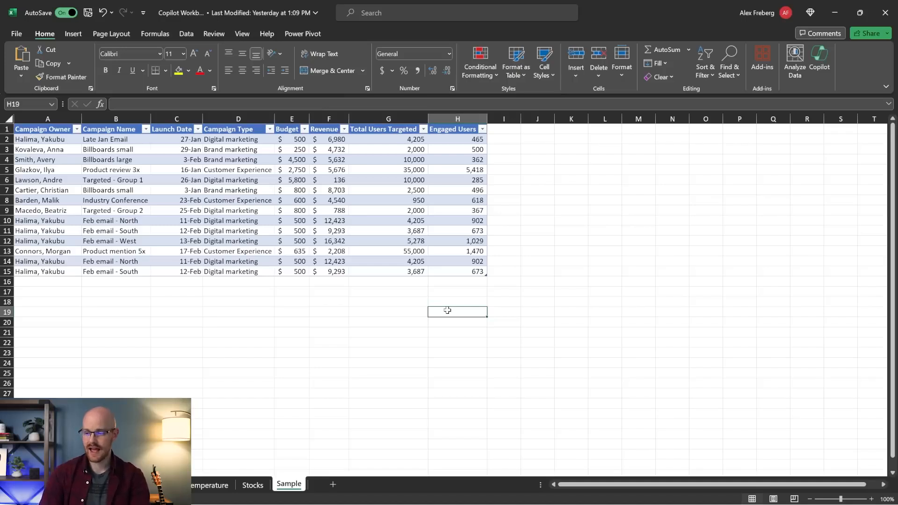
left_click(816, 77)
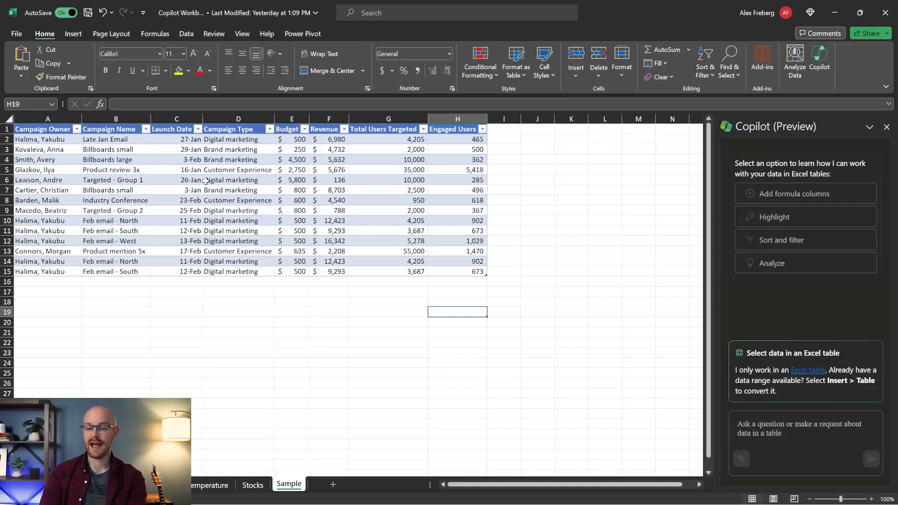
left_click(73, 37)
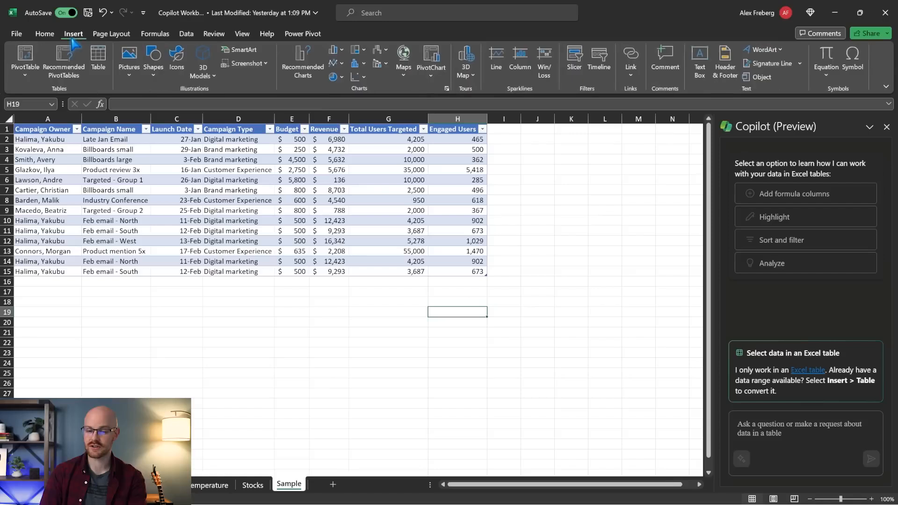
left_click(98, 56)
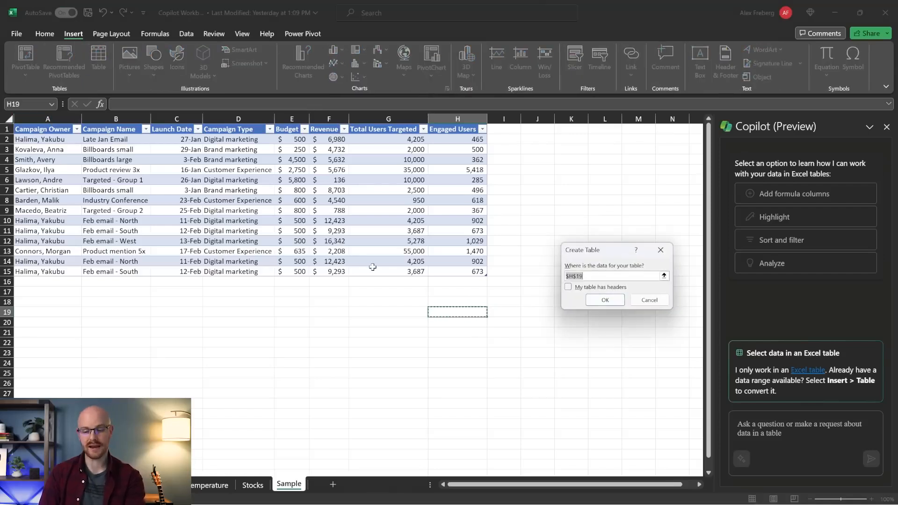
key("Escape")
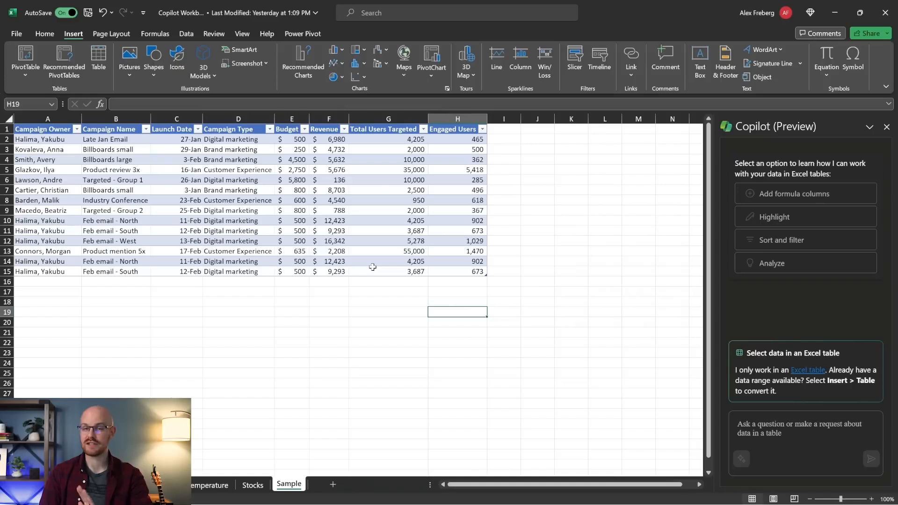
Select a cell inside the campaign table, and check how far the Stocks sheet's table extends down and across
left_click(367, 224)
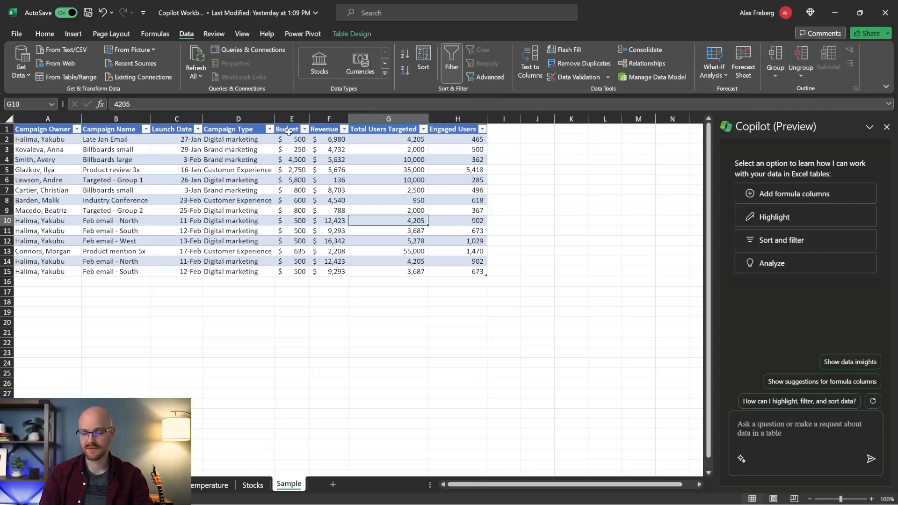
left_click(258, 489)
left_click(27, 146)
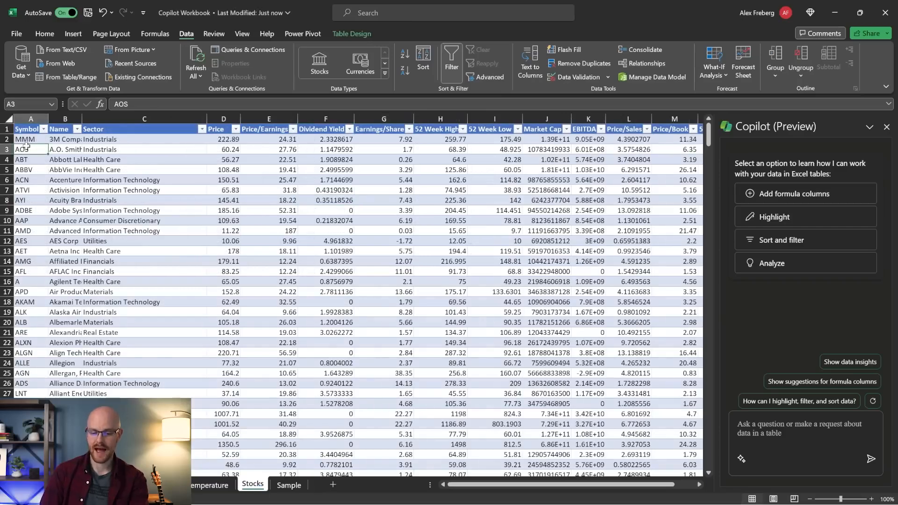
key("ctrl+Down")
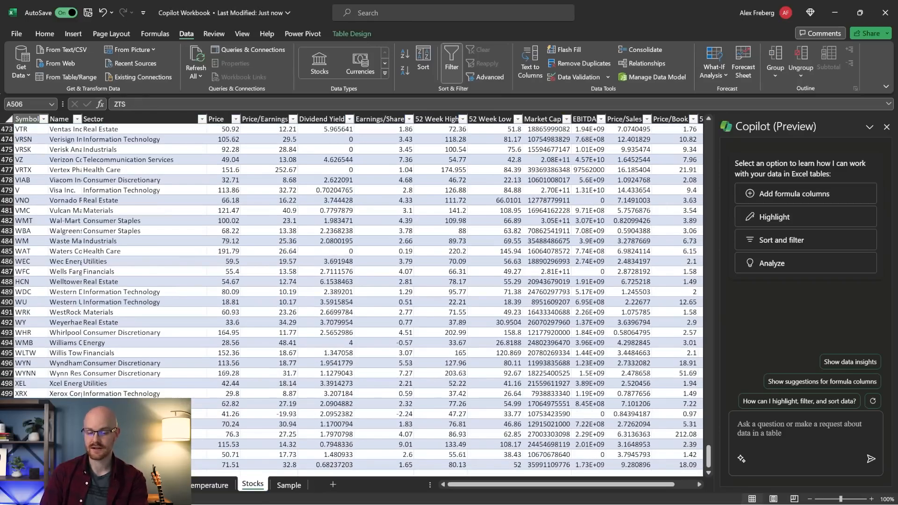
key("ctrl+Right")
key("ctrl+Left")
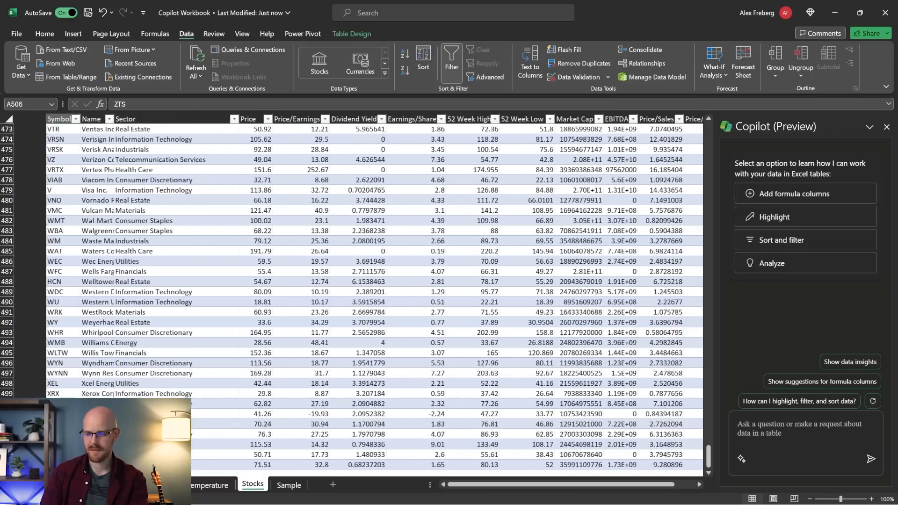
Examine the temperature sheet's daily weather table down to its last record
left_click(201, 486)
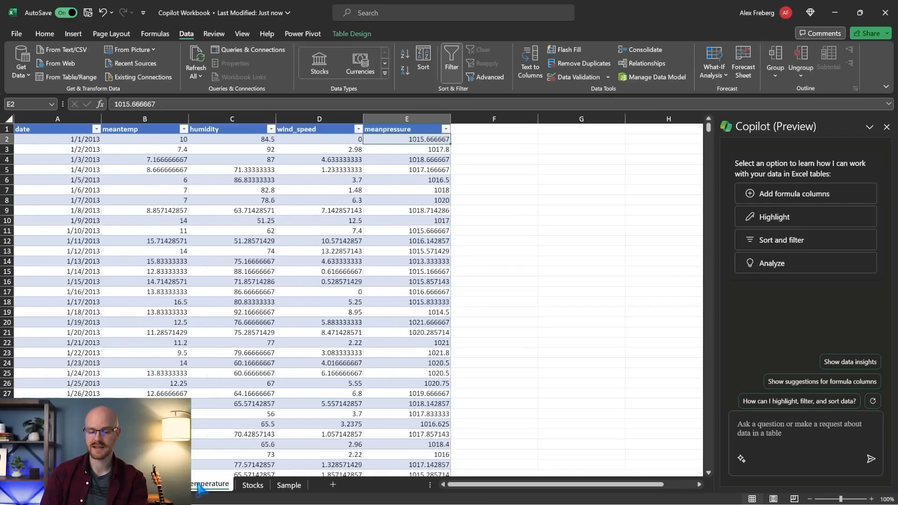
left_click(28, 196)
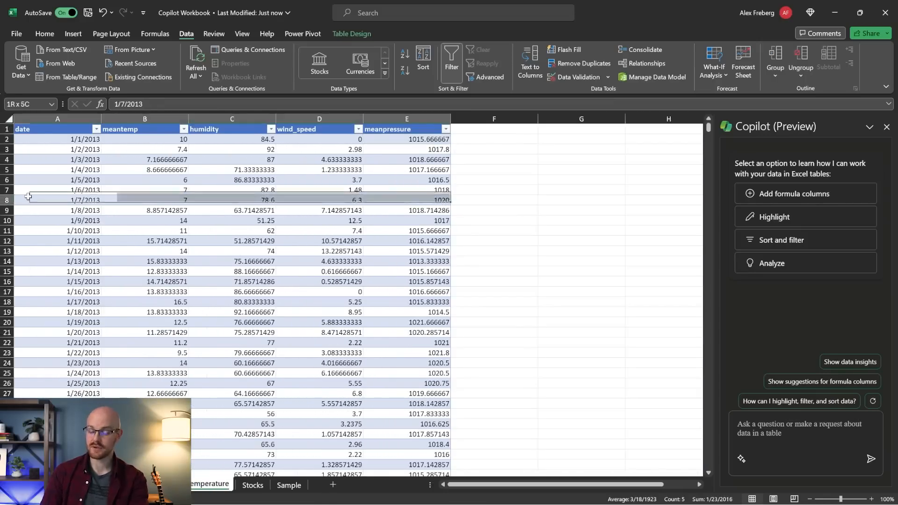
left_click(55, 180)
key("ctrl+Down")
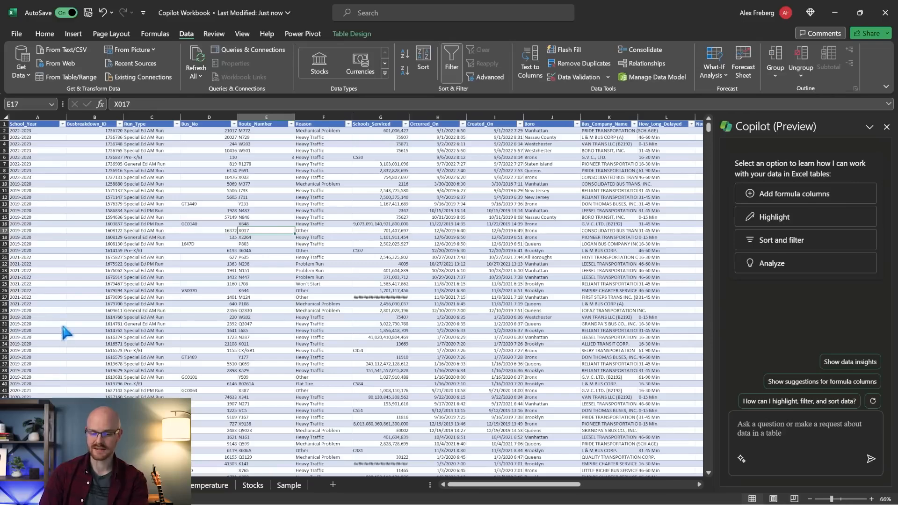
Check the bus breakdown table down to its last row and return to its first cell
left_click(56, 290)
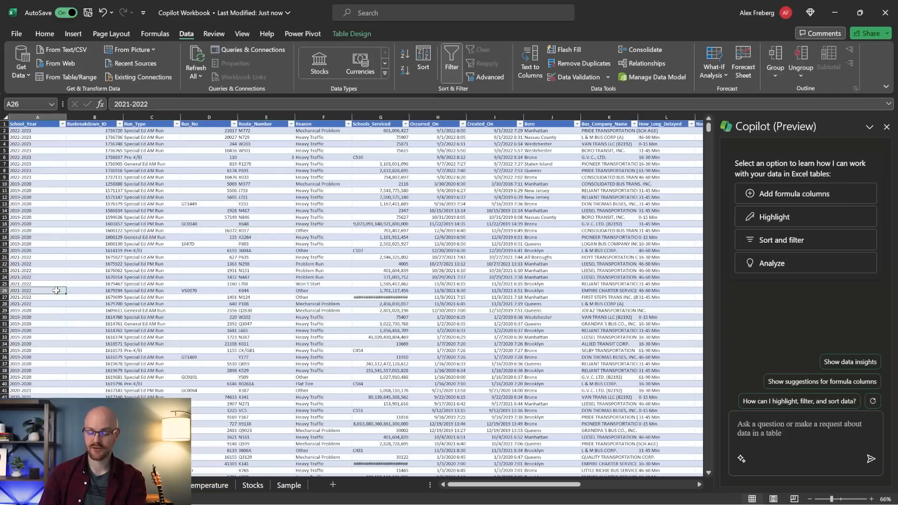
key("ctrl+Down")
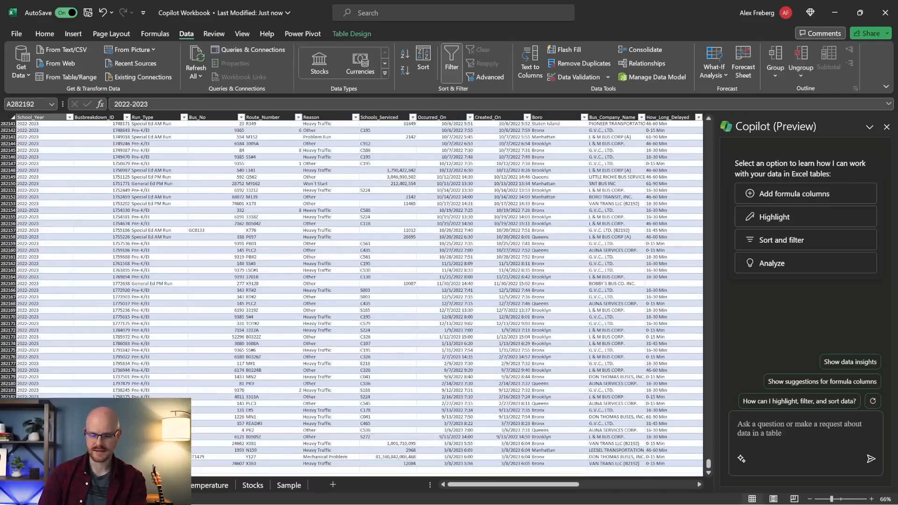
scroll(33, 342, "up", 10)
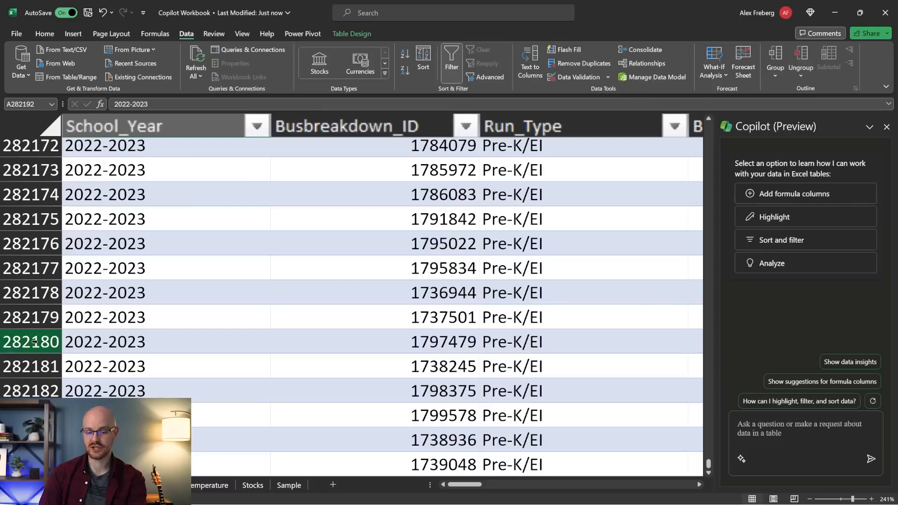
scroll(149, 293, "down", 8)
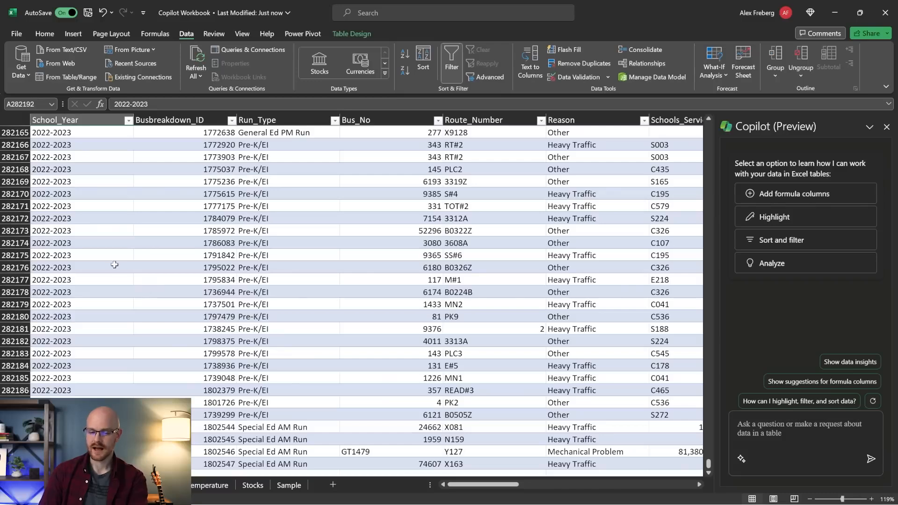
key("ctrl+Home")
scroll(114, 264, "down", 3)
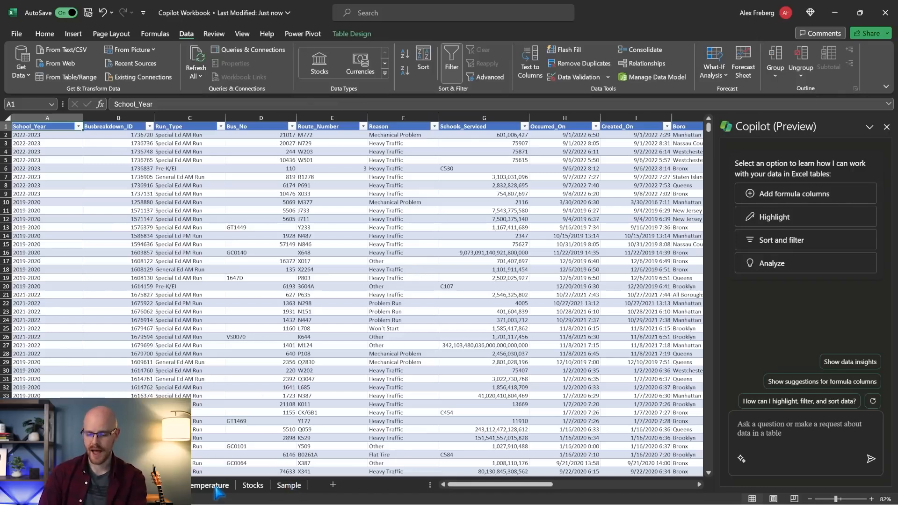
On the Sample sheet, send Copilot the request "Filter the budget where it's greater than 1000"
left_click(289, 485)
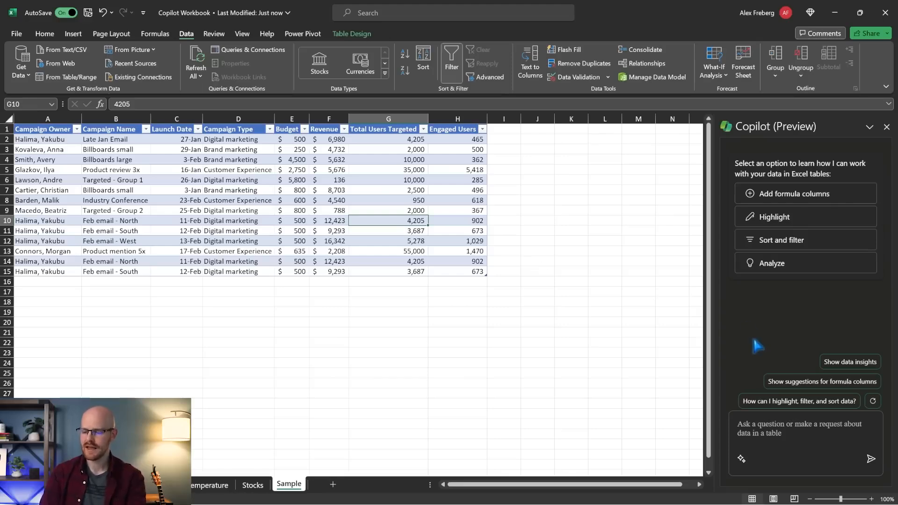
left_click(772, 428)
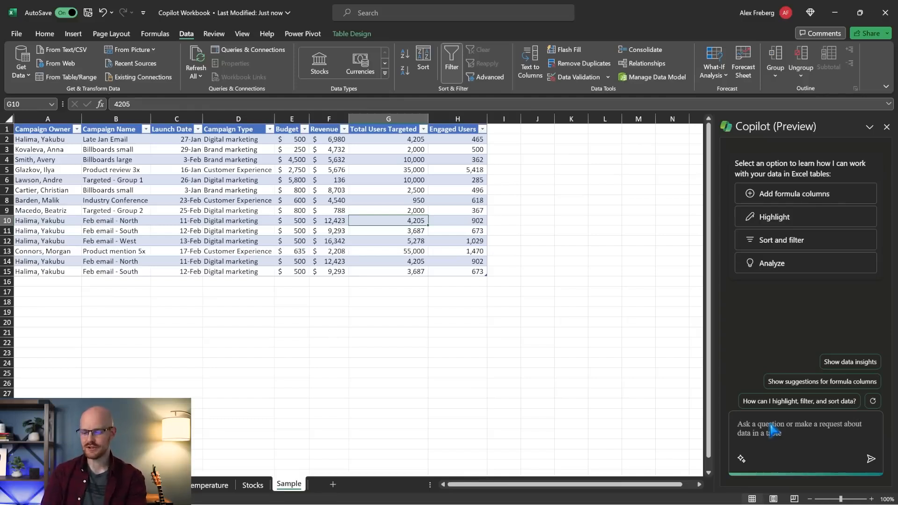
type("F")
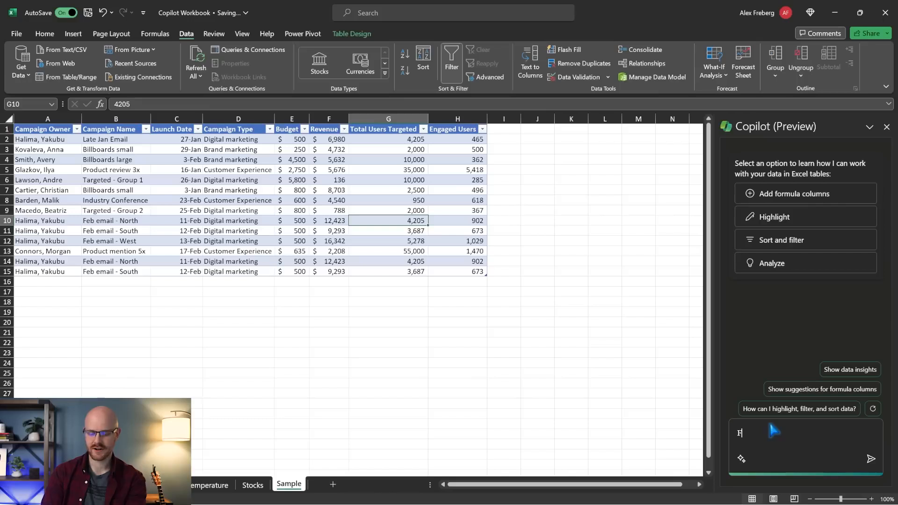
type("ilter the budg")
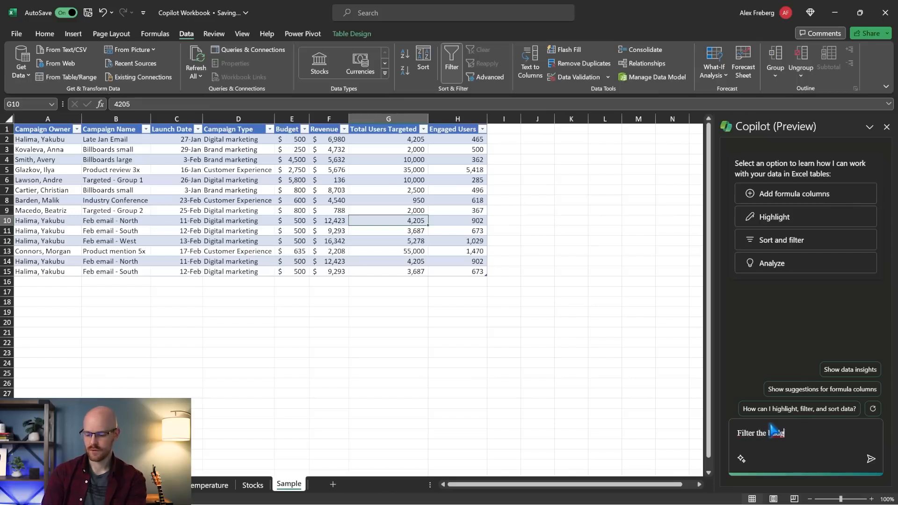
type("et where it's grea")
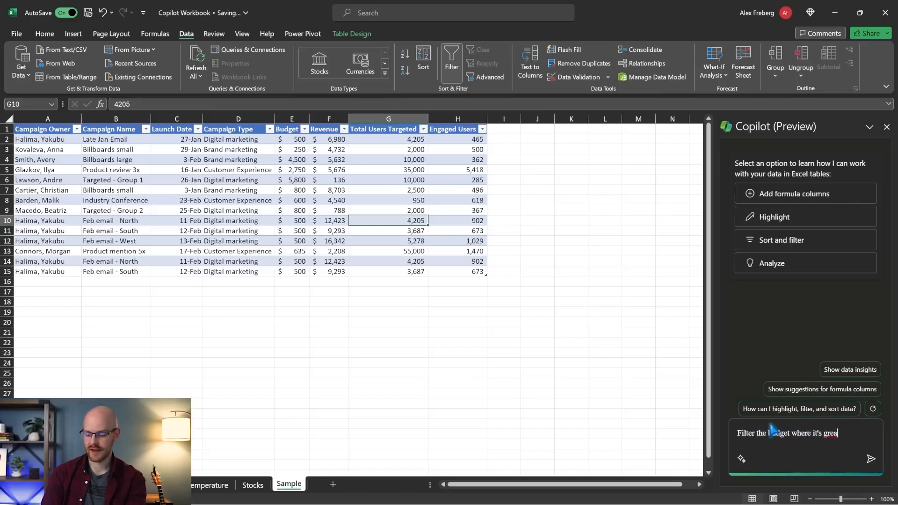
type("ter than 1000")
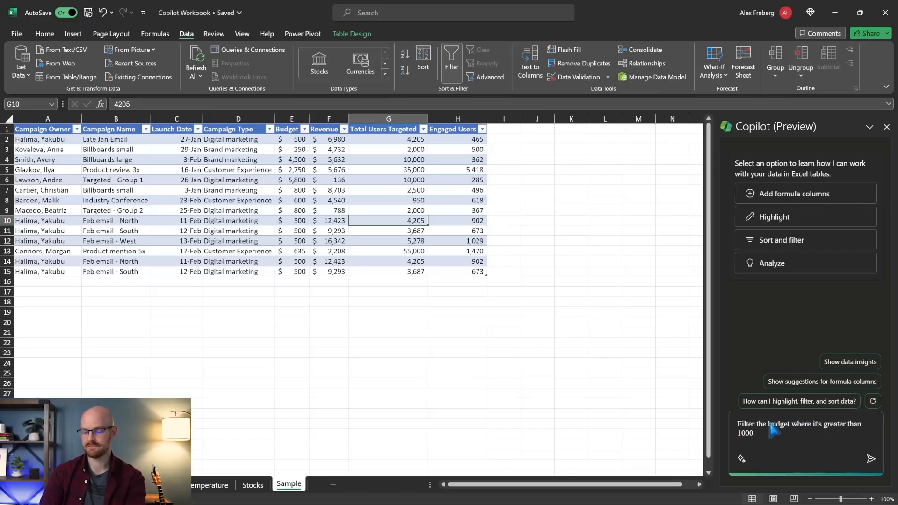
key("Return")
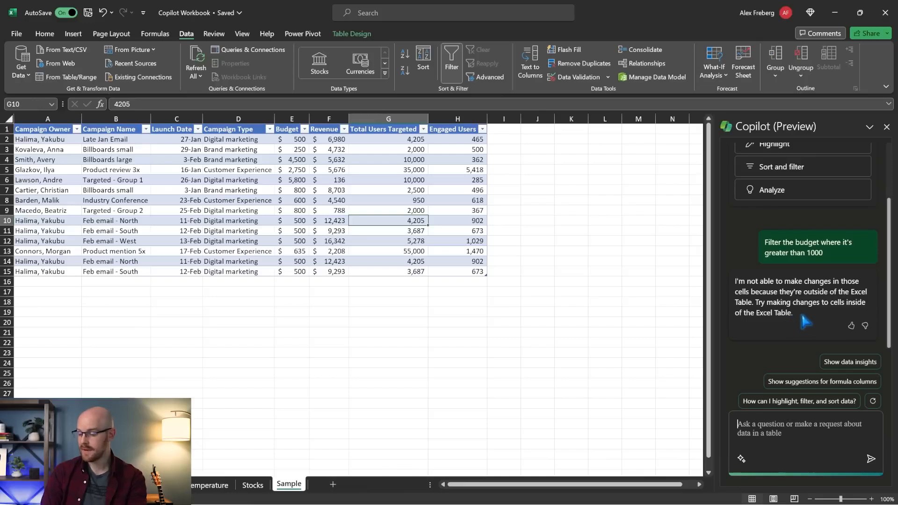
Reuse the previous Copilot request, reword it to "Filter the Budget column where it's greater than 1000", and submit it
left_click_drag(824, 252, 767, 247)
key("ctrl+c")
left_click(772, 430)
key("ctrl+v")
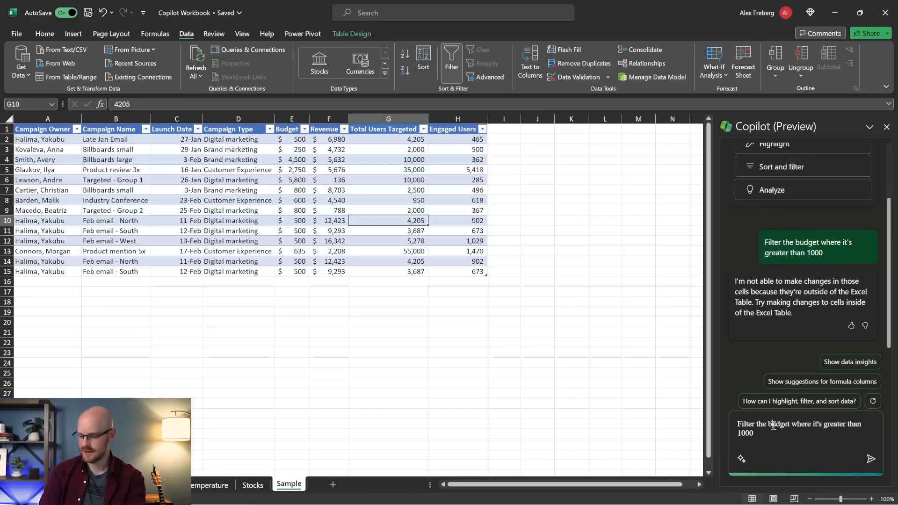
left_click(773, 424)
key("BackSpace")
type("B")
left_click(792, 423)
type("column")
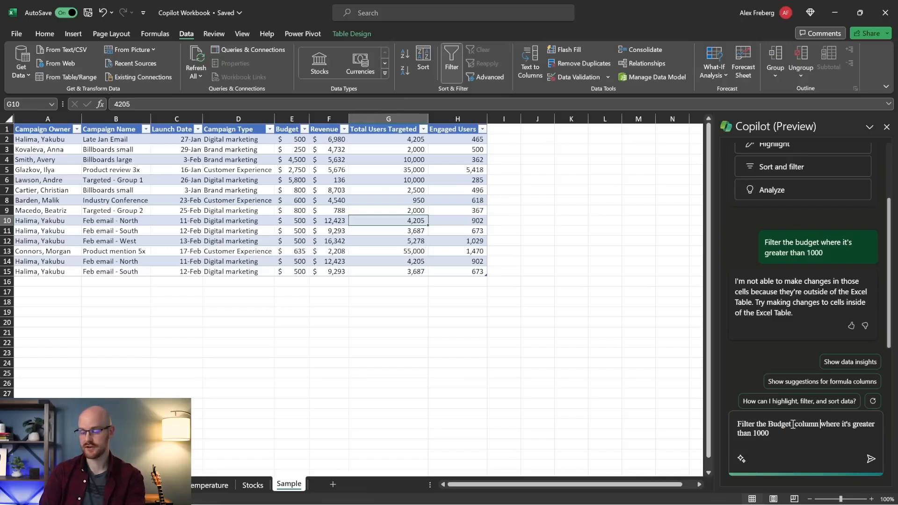
key("Return")
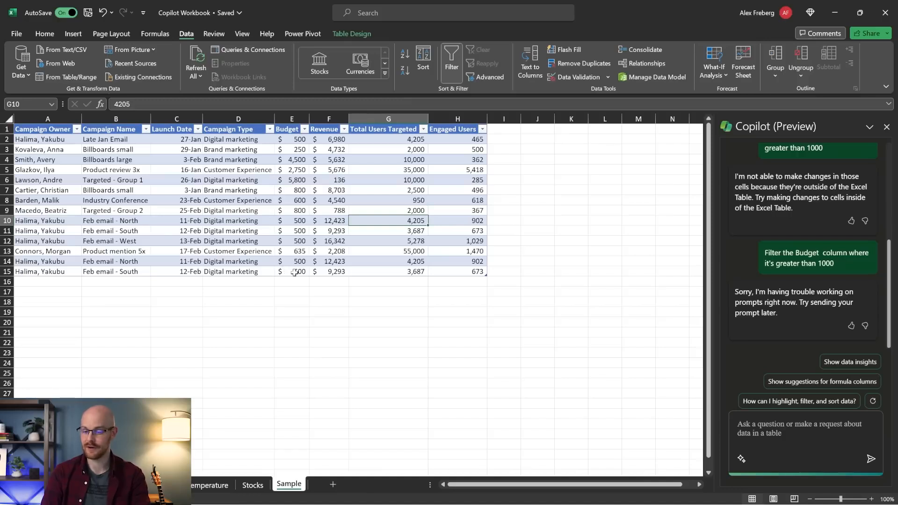
Send Copilot the request Highlight top 5 "Total Users Targeted"
left_click(798, 433)
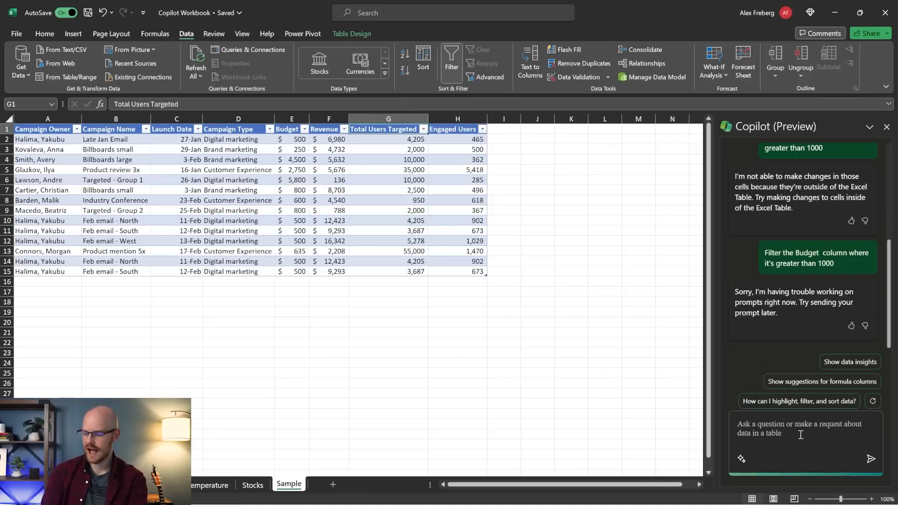
type("Hiughl")
key("BackSpace")
type("ghl")
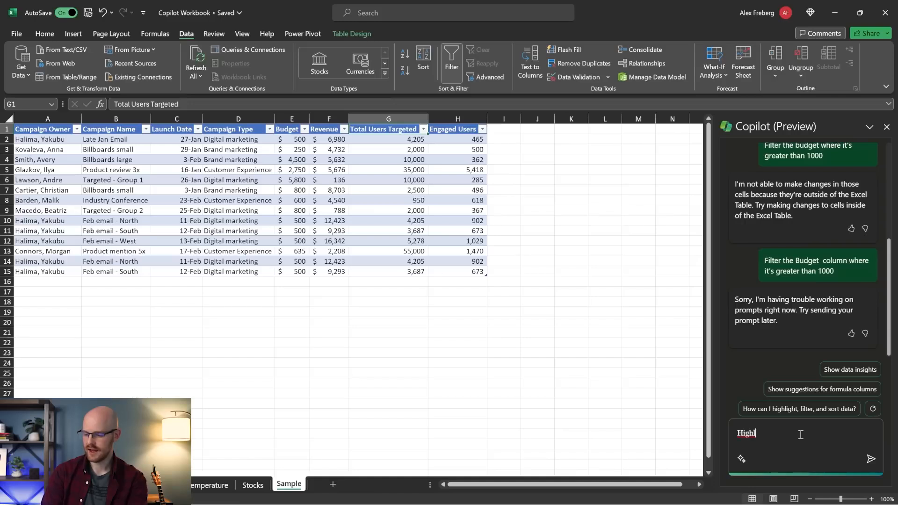
type("ight \"Total Users Targeted")
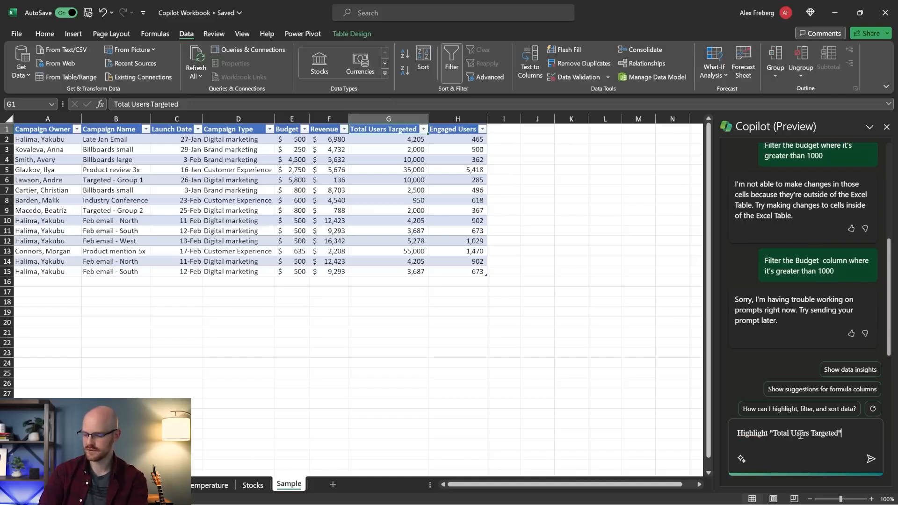
left_click(768, 433)
type("top 5")
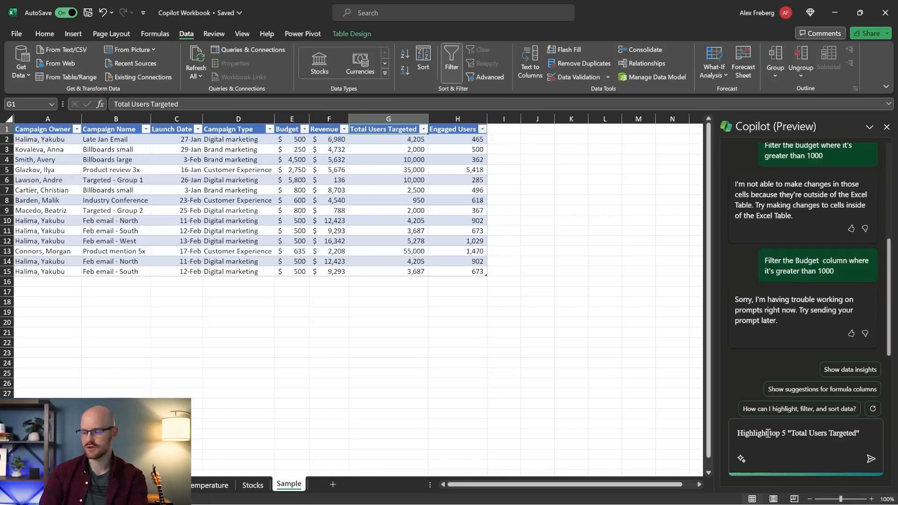
key("Return")
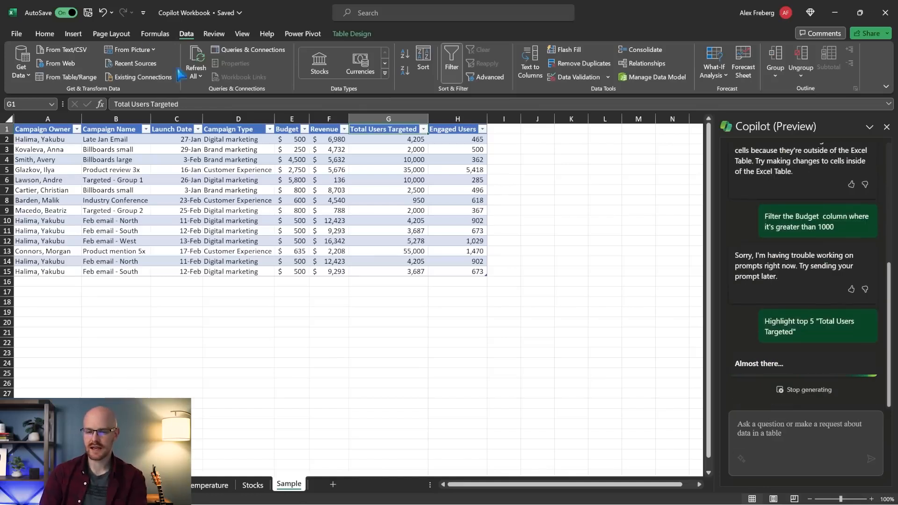
Look over the Top/Bottom Rules available under conditional formatting and close them without choosing one
left_click(44, 34)
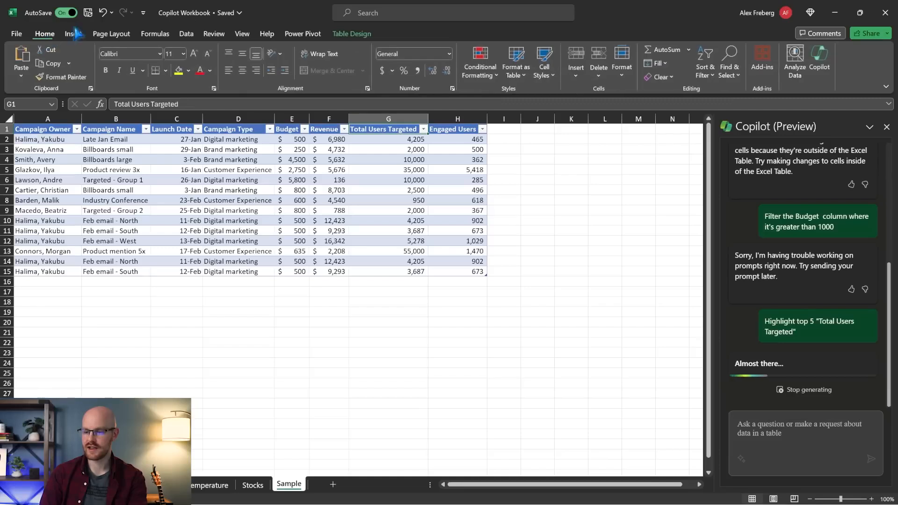
left_click(494, 73)
mouse_move(516, 96)
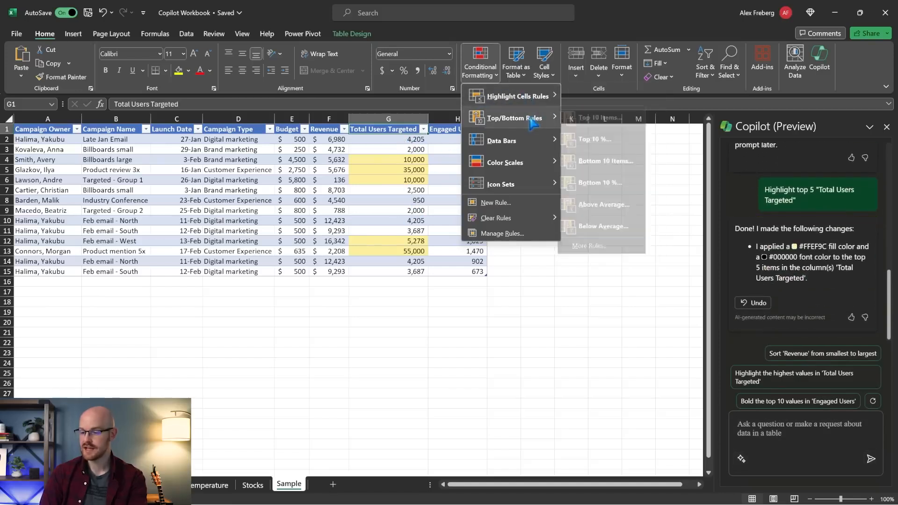
mouse_move(530, 119)
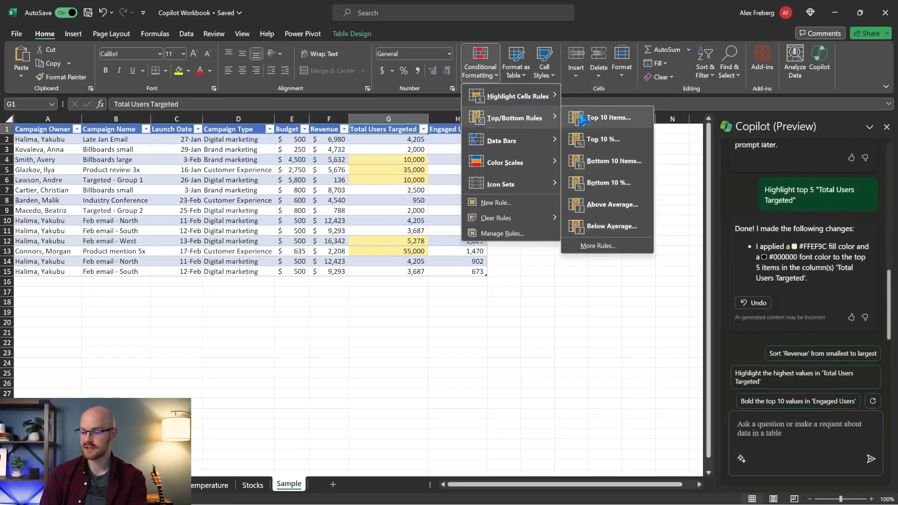
left_click(395, 236)
Check each of the highlighted cells in the Total Users Targeted column, finishing on an empty cell outside the table
left_click(401, 161)
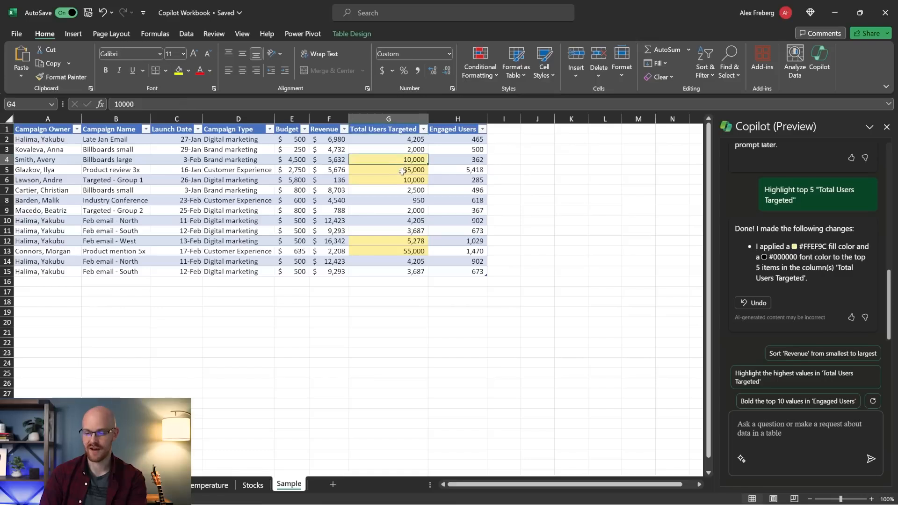
left_click(402, 170)
left_click(401, 179)
left_click(399, 242)
left_click(397, 251)
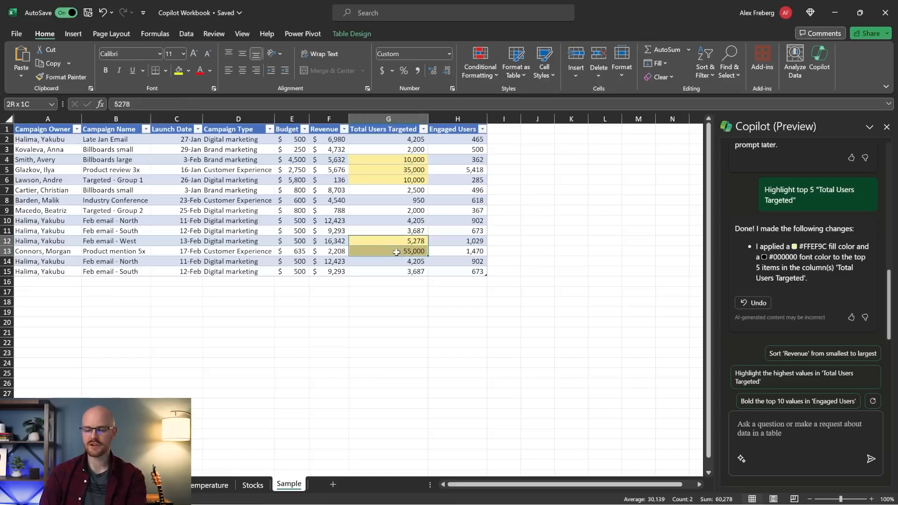
left_click(526, 242)
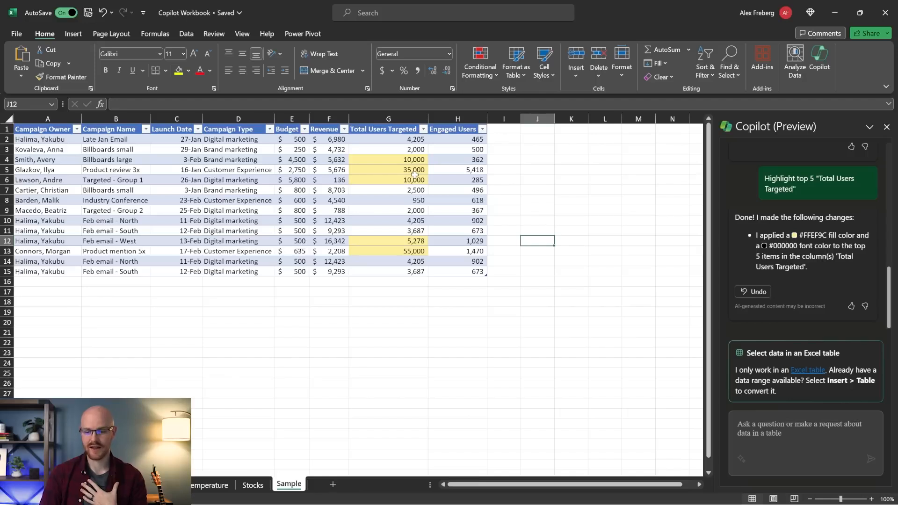
Try a Top 10 Items conditional formatting rule on the Total Users Targeted column, set to 5 with Light Red Fill with Dark Red Text
left_click(402, 119)
left_click(481, 70)
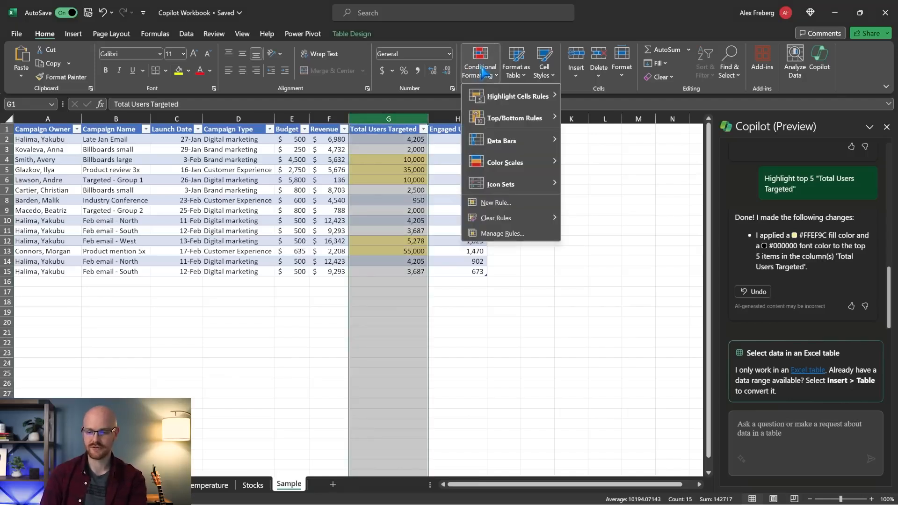
mouse_move(514, 117)
left_click(603, 118)
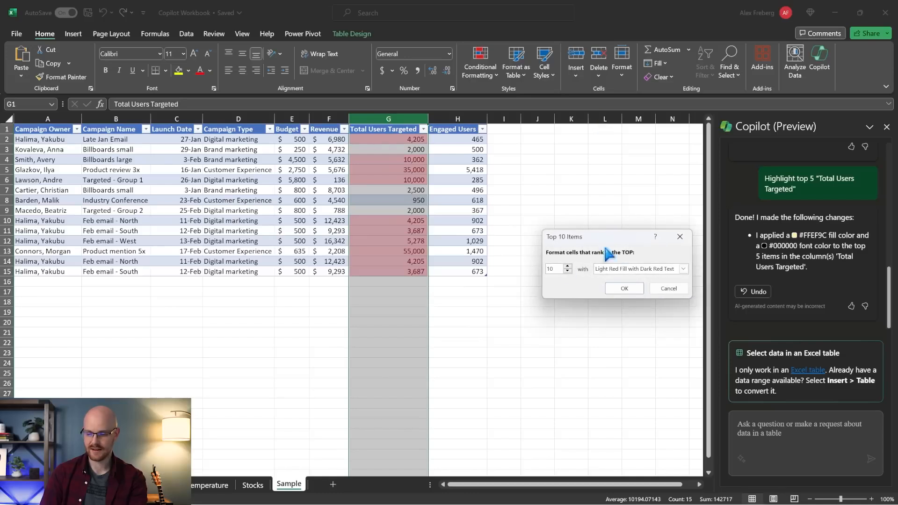
double_click(552, 268)
type("1")
type("5")
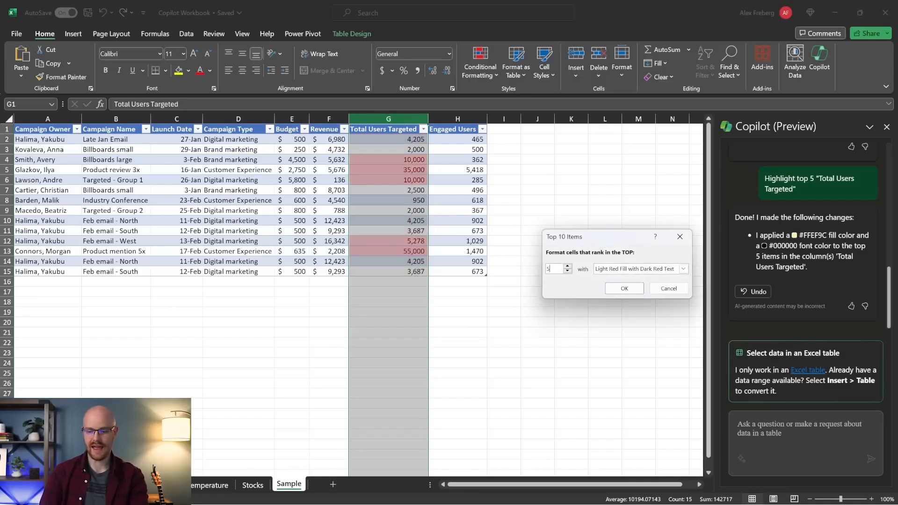
left_click(622, 288)
left_click(578, 266)
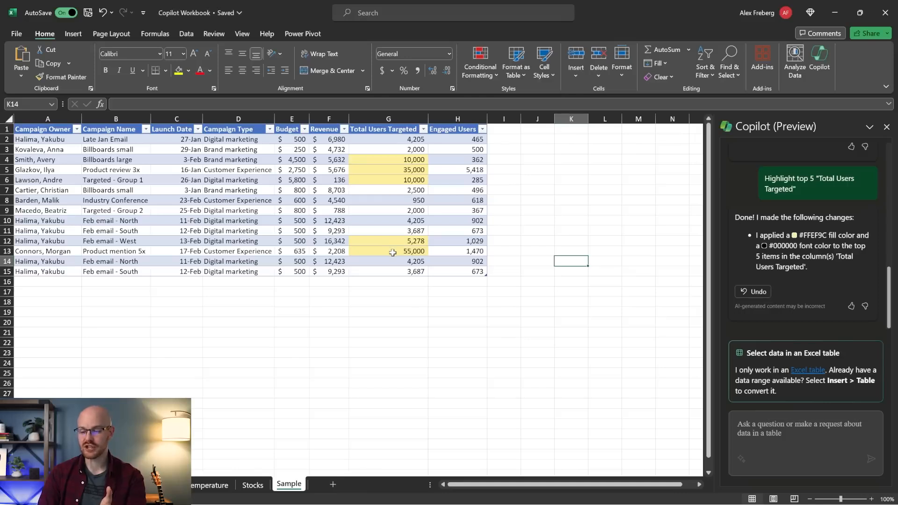
With a cell of the Sample table selected, ask Copilot "Which owner has the biggest budget overall?"
left_click(797, 434)
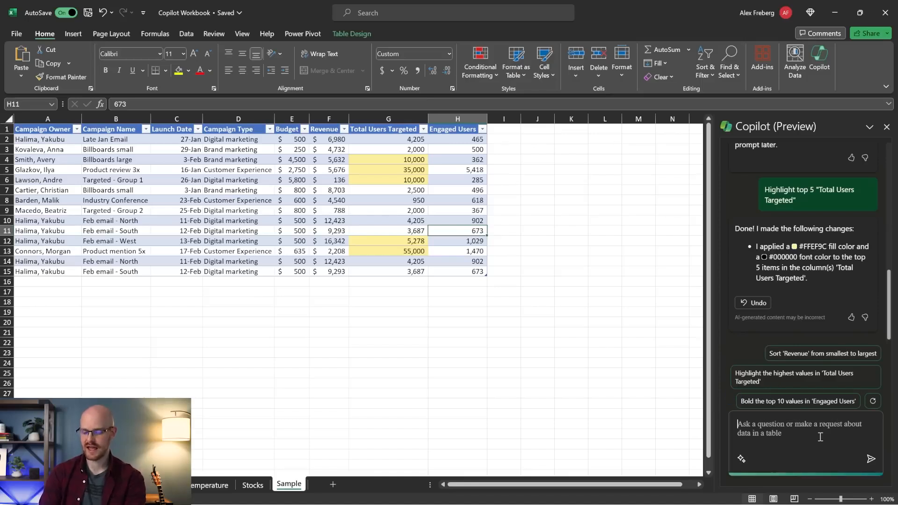
type("Which ow")
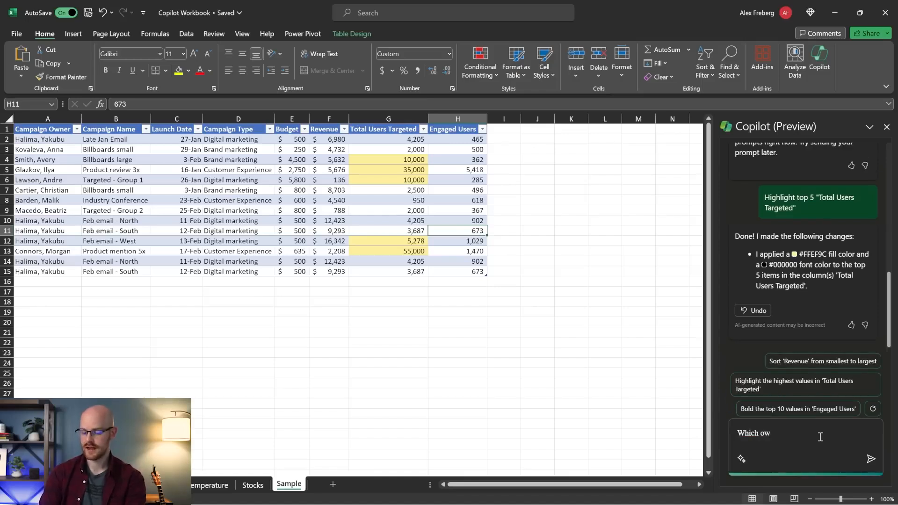
type("ner has the bigge")
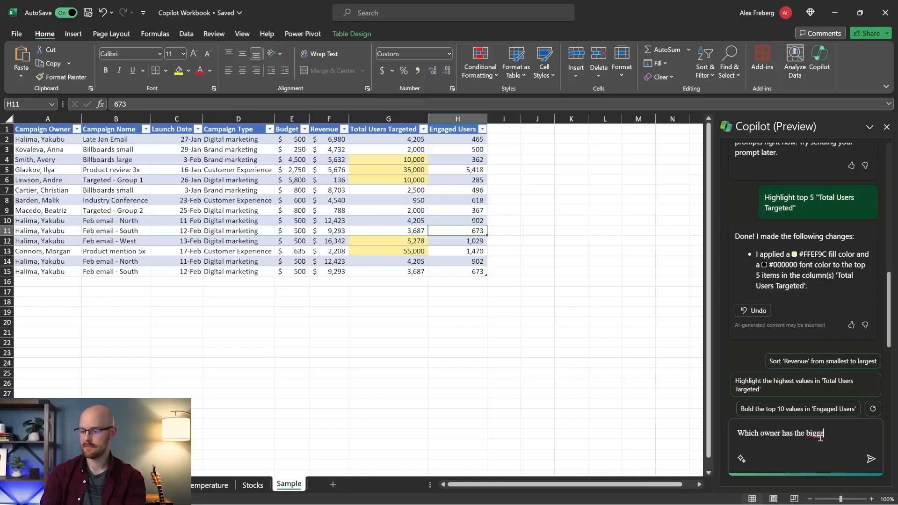
type("st budget")
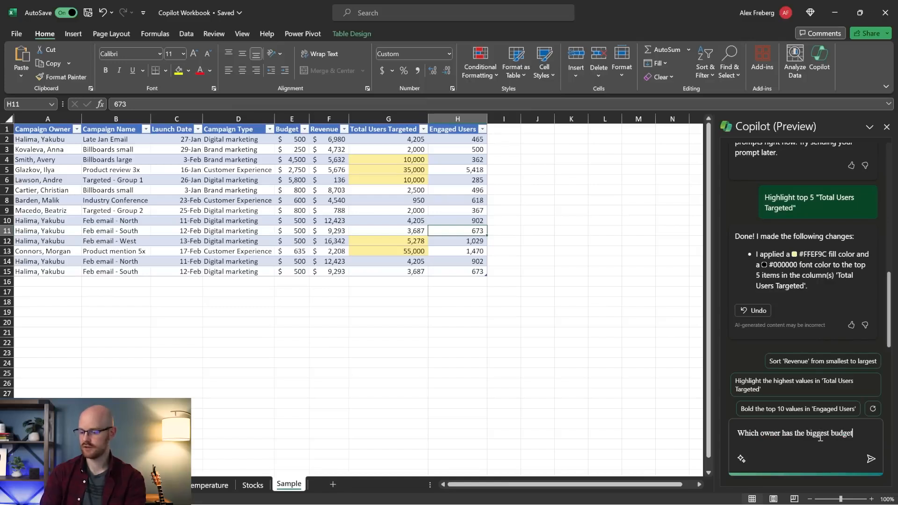
type(" overall?")
key("Return")
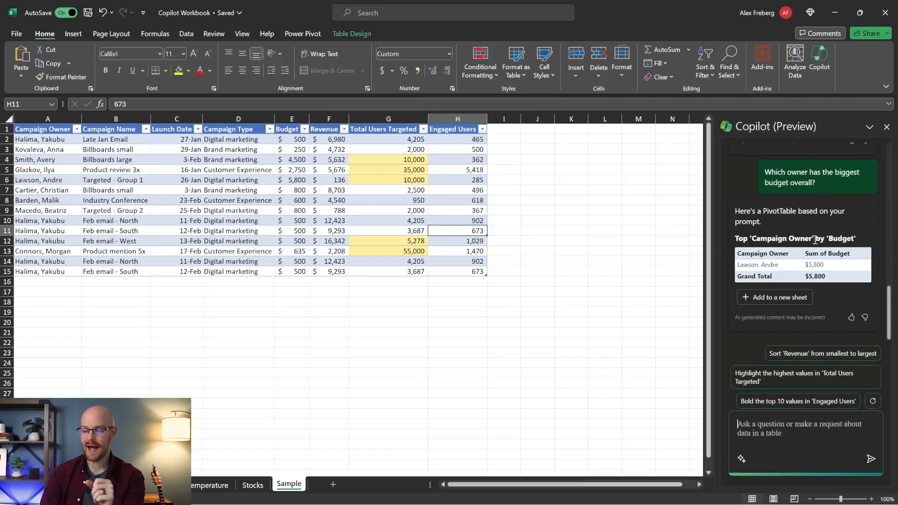
Add Copilot's PivotTable of the top campaign owner by budget to a new sheet and display its PivotTable fields
left_click(776, 298)
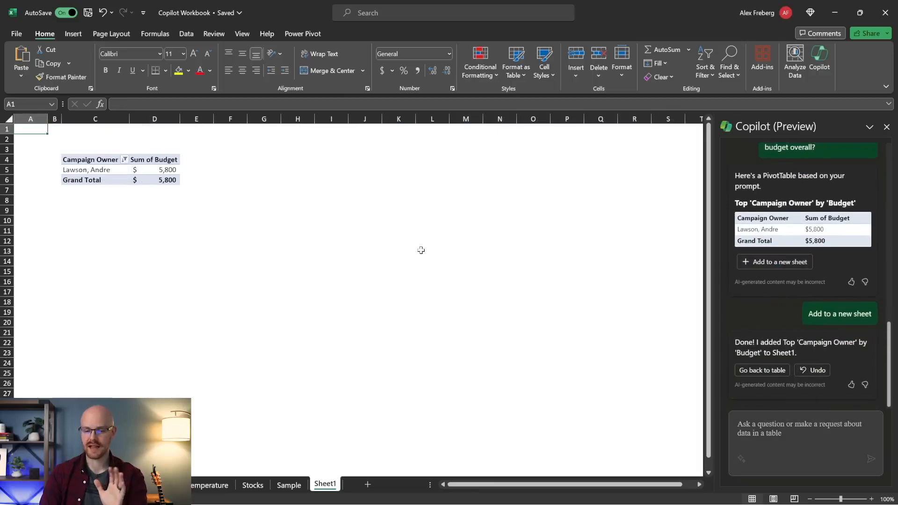
left_click(281, 198)
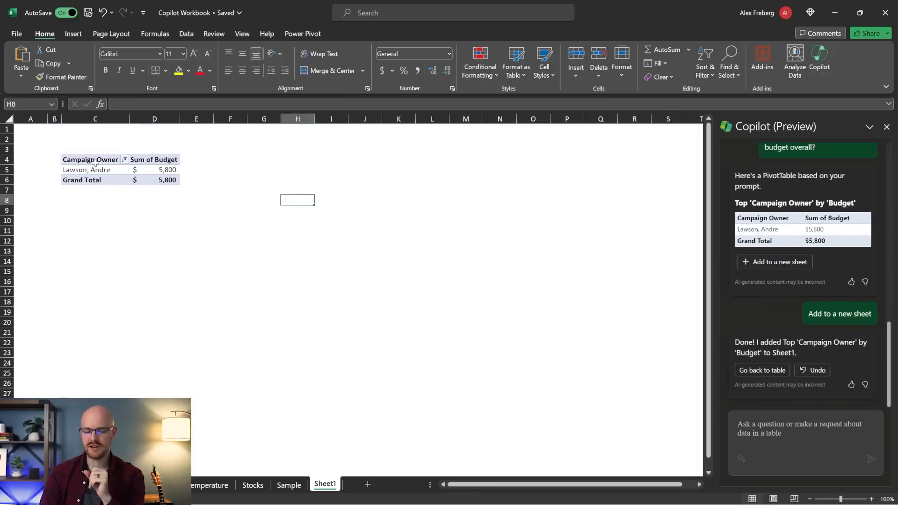
left_click_drag(95, 162, 146, 179)
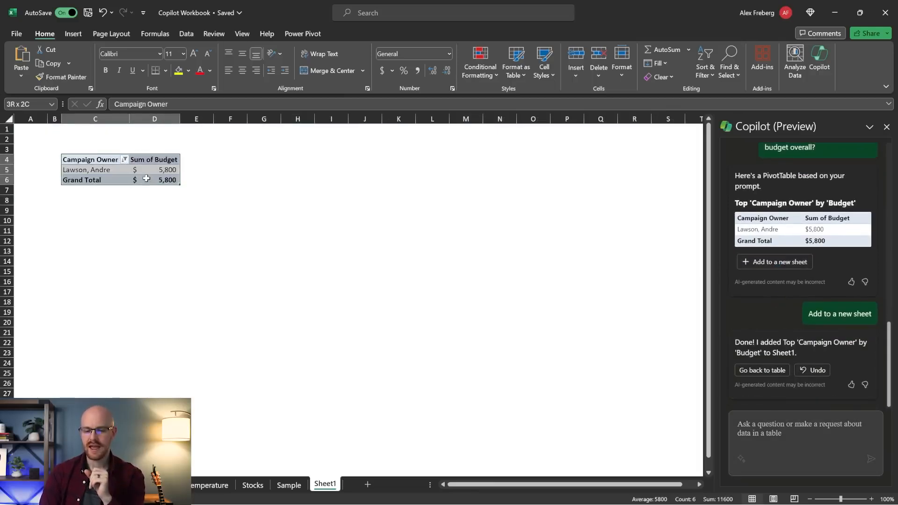
left_click(95, 171)
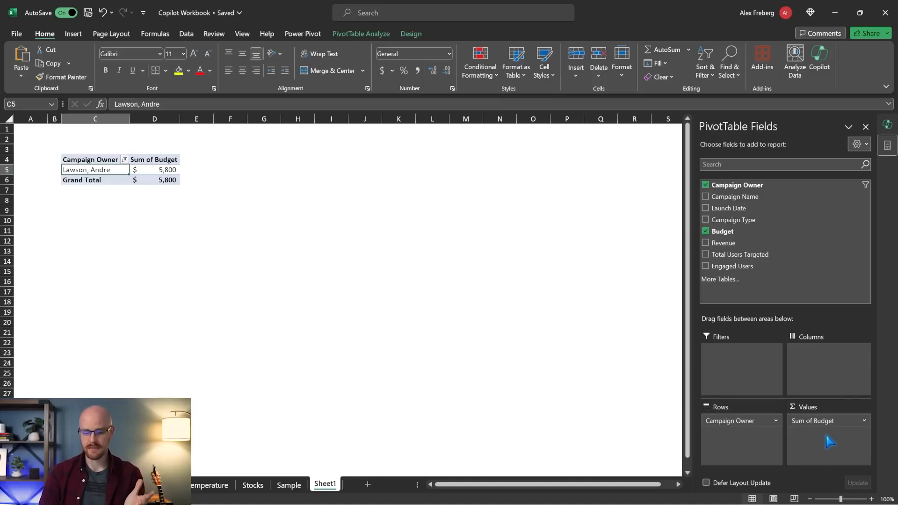
Go to the temperature sheet, review its table down to the last row, and select the 1/8/2013 date cell
left_click(289, 485)
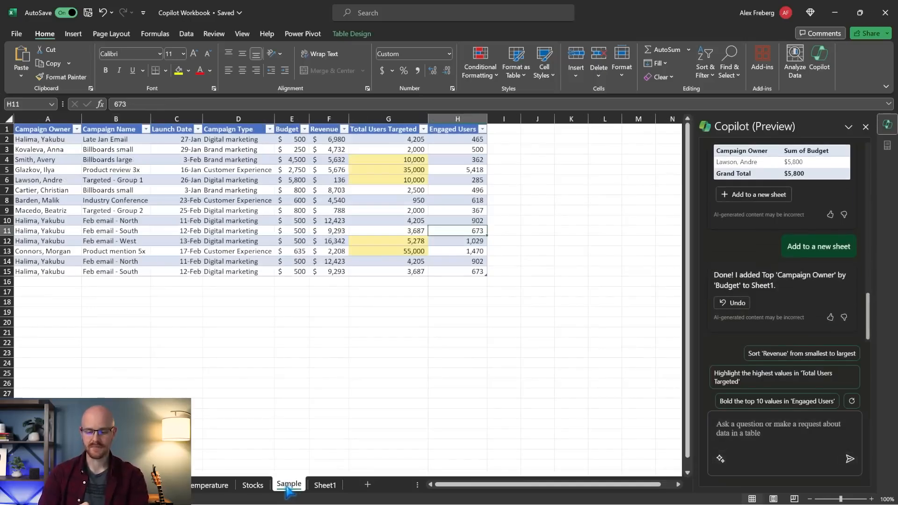
left_click(254, 489)
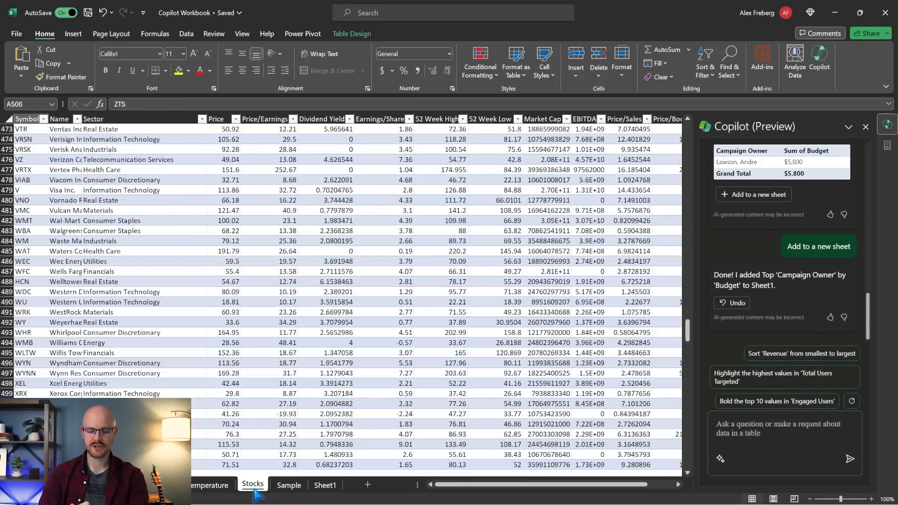
left_click(210, 485)
scroll(278, 218, "down", 4)
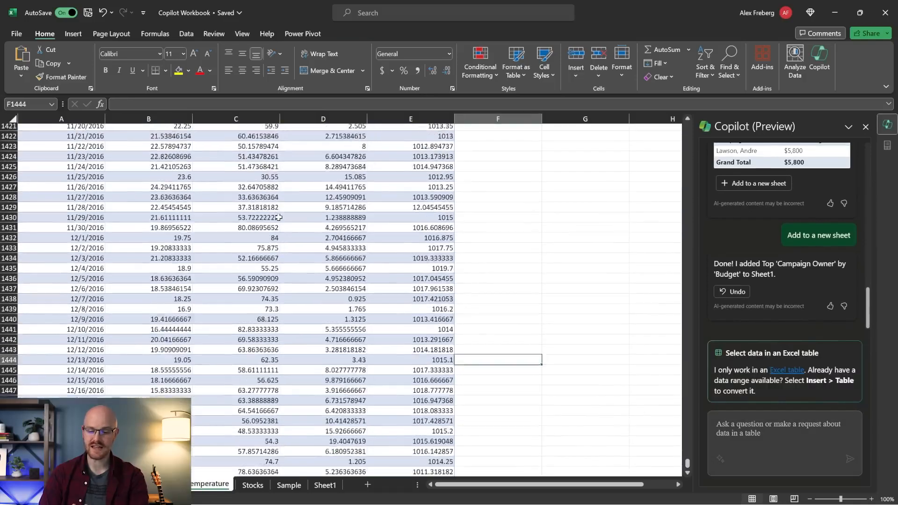
left_click(83, 281)
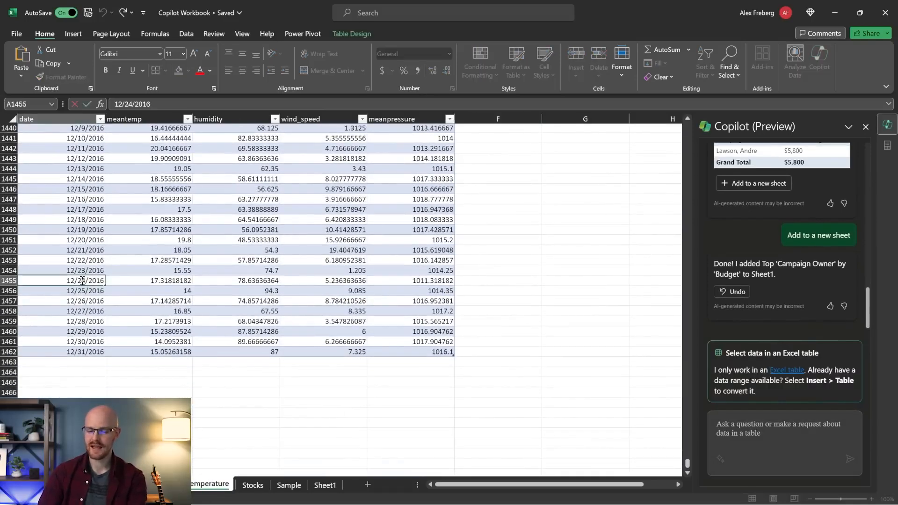
key("ctrl+Home")
left_click(84, 210)
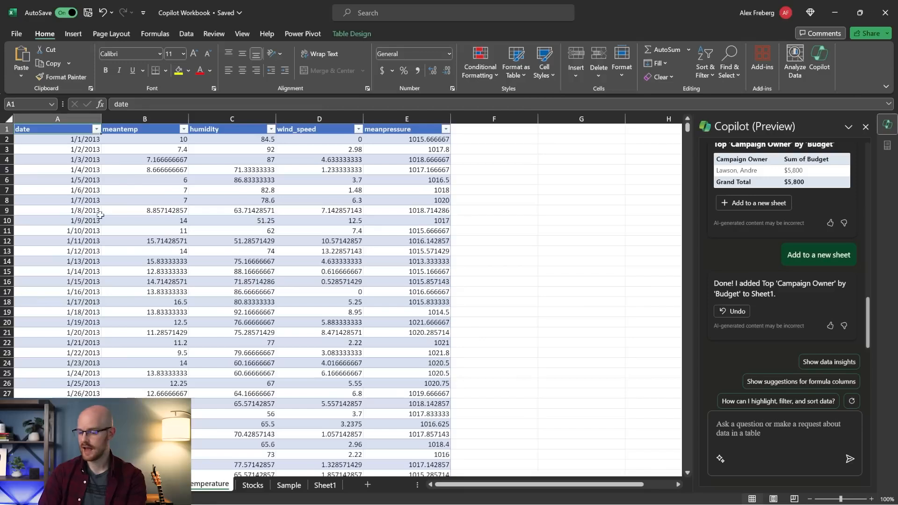
Send Copilot the request "Create a time series graph showing the average humidity per month."
left_click(782, 432)
type("Create a time ser")
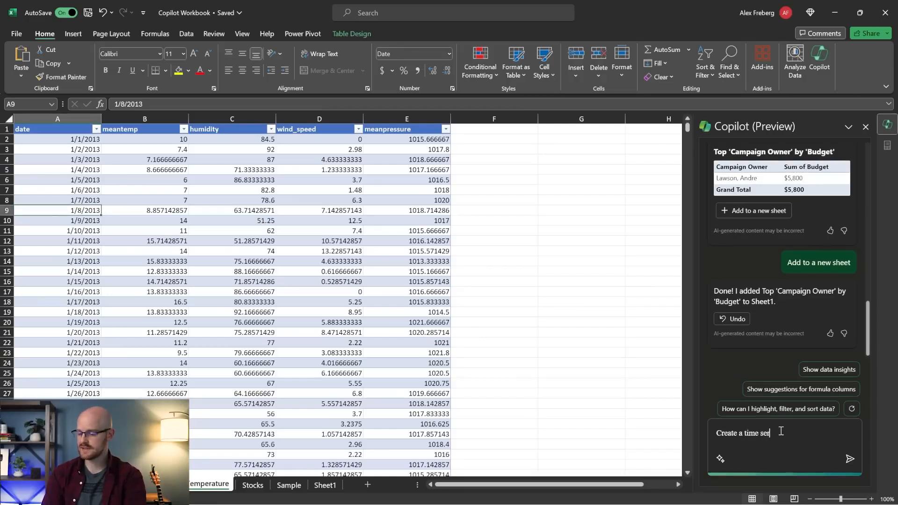
type("ies ")
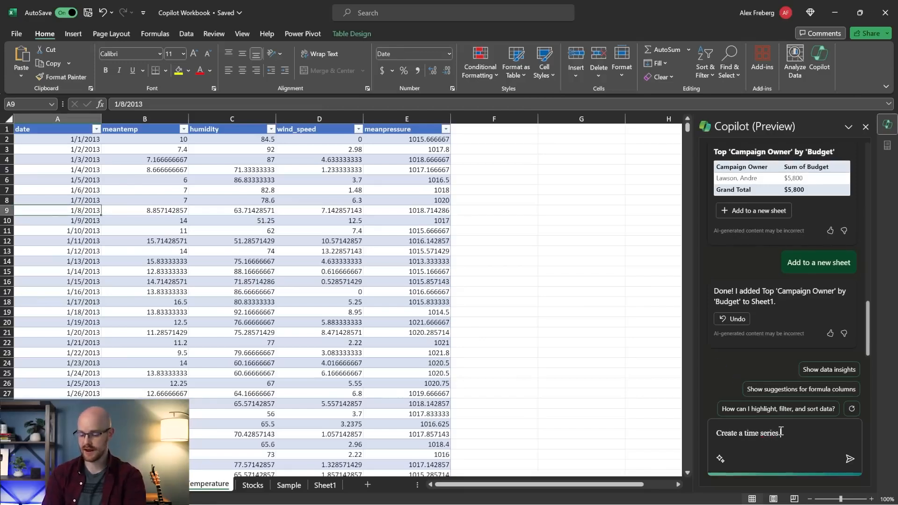
type("graph showing th")
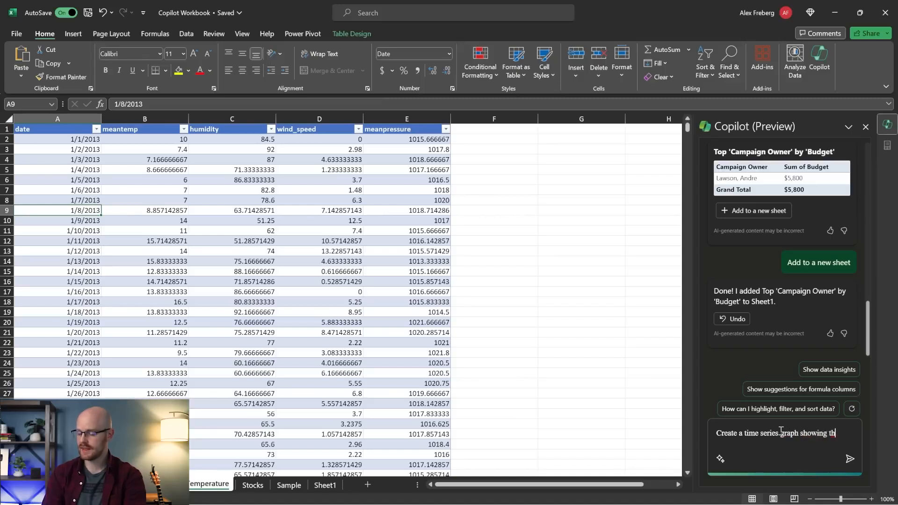
type("e average hu")
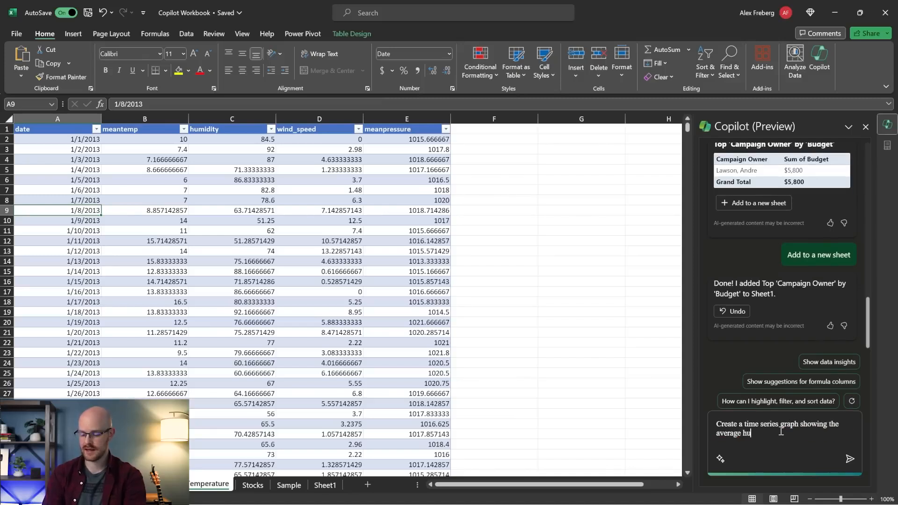
type("midity per m")
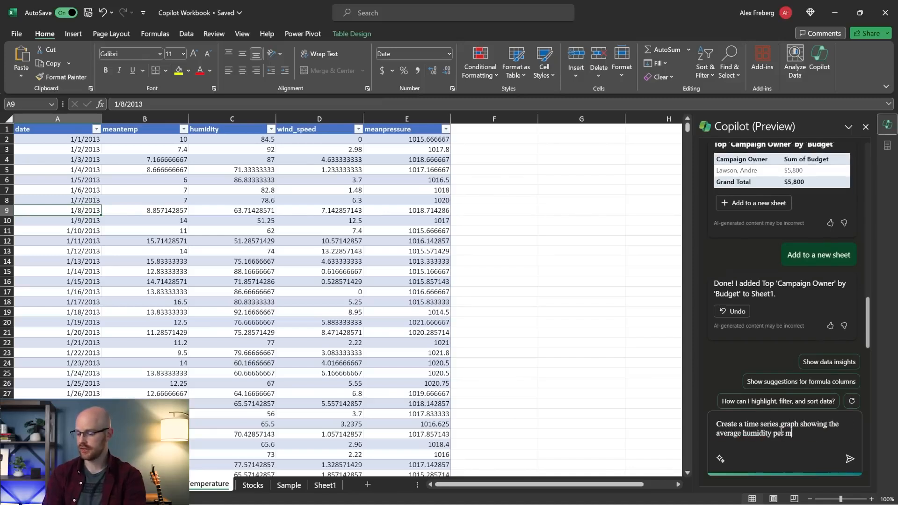
type("onth.")
key("Return")
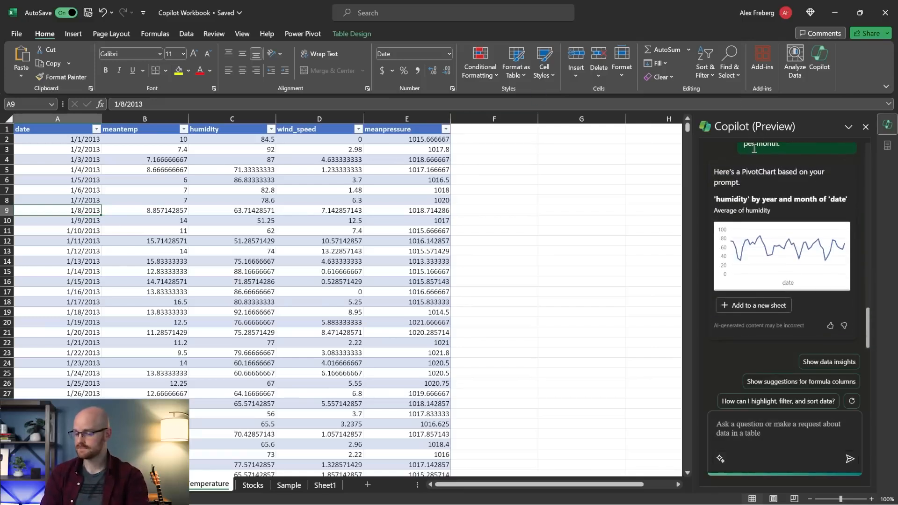
Add Copilot's humidity PivotChart to a new sheet and select the Aug 2013 row label in its PivotTable
left_click(759, 306)
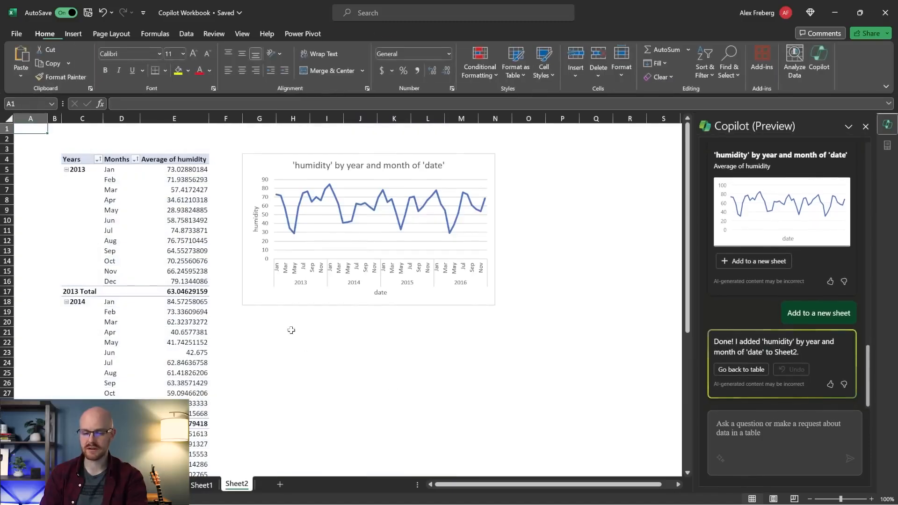
left_click(119, 191)
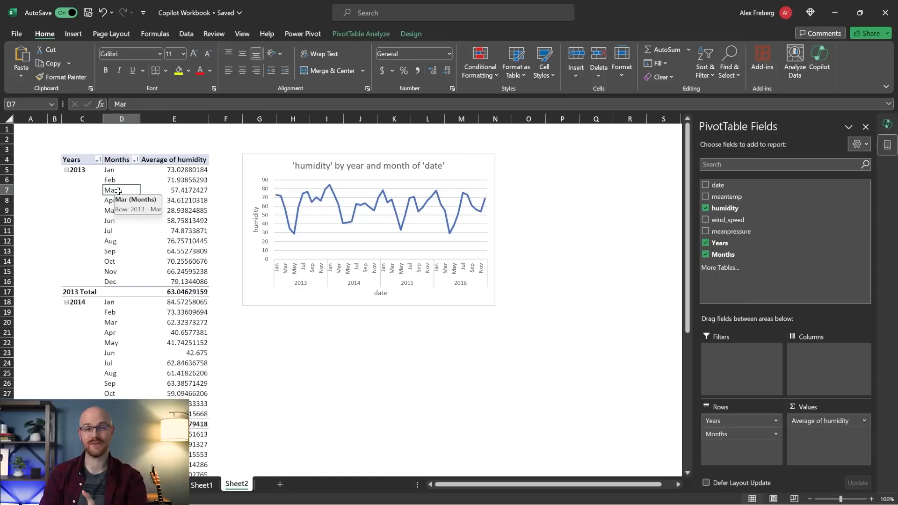
left_click(120, 241)
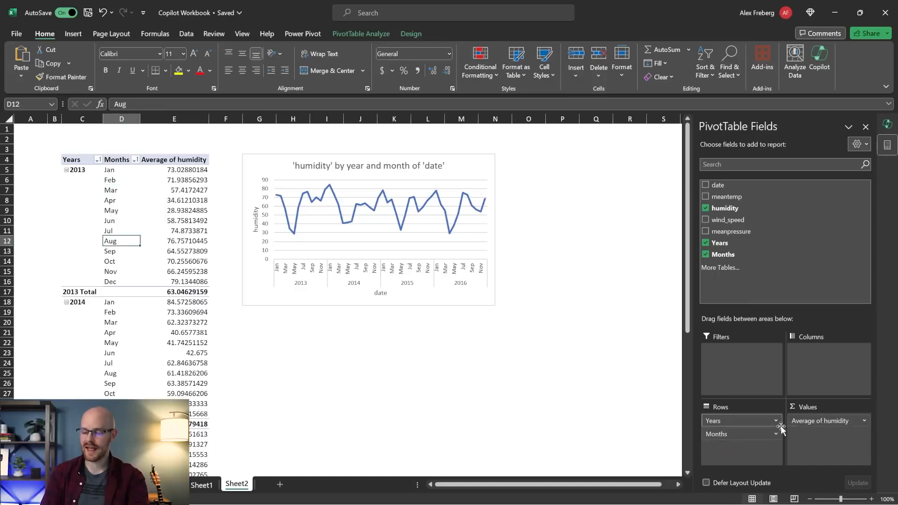
Remove the Months field from the humidity PivotTable's rows and undo that removal
left_click_drag(756, 434, 770, 270)
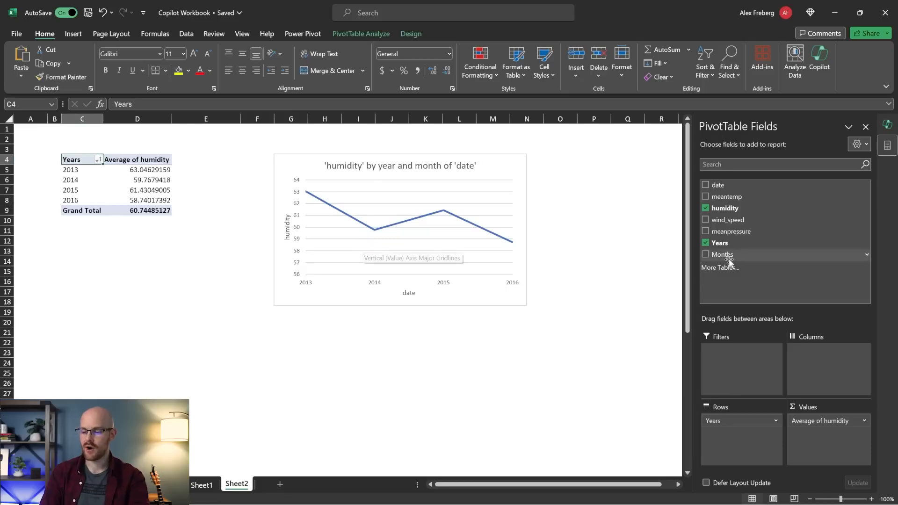
key("ctrl+z")
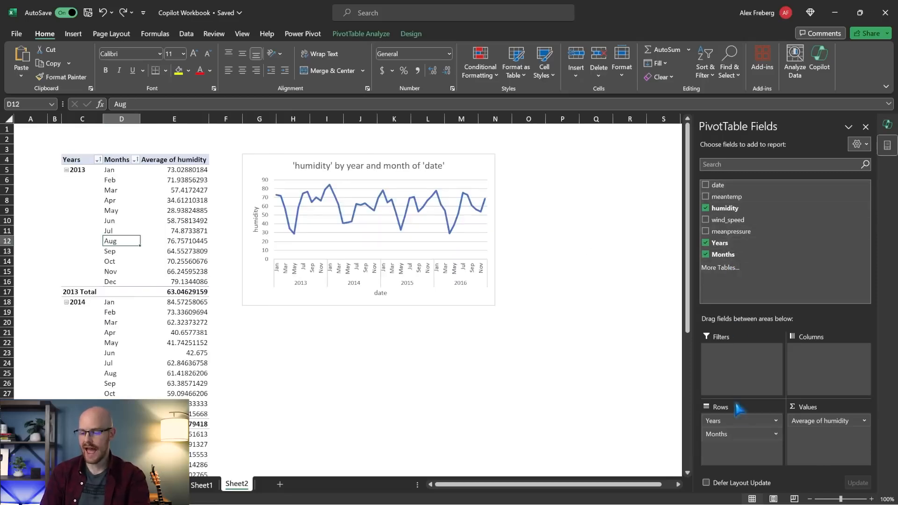
Go from the humidity PivotChart to the stock data sheet and examine its 52 Week High and 52 Week Low columns, ending on cell I2
left_click(340, 257)
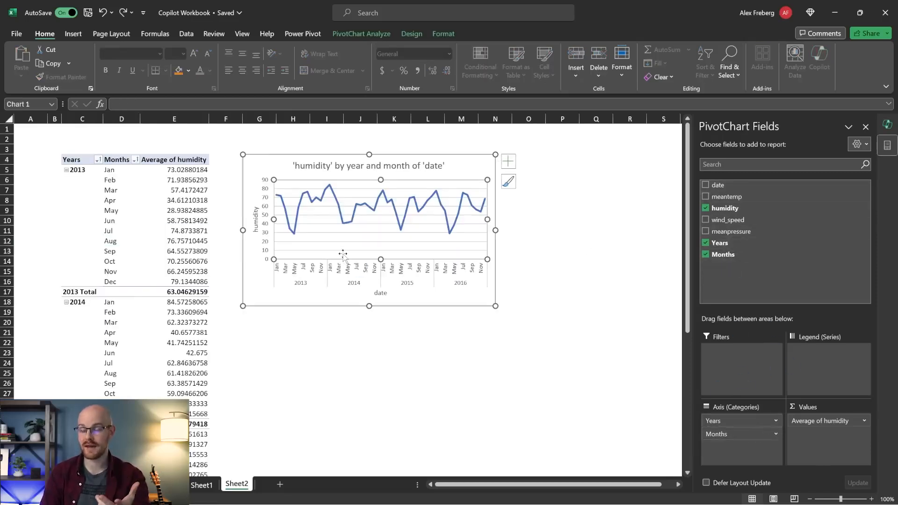
left_click(369, 283)
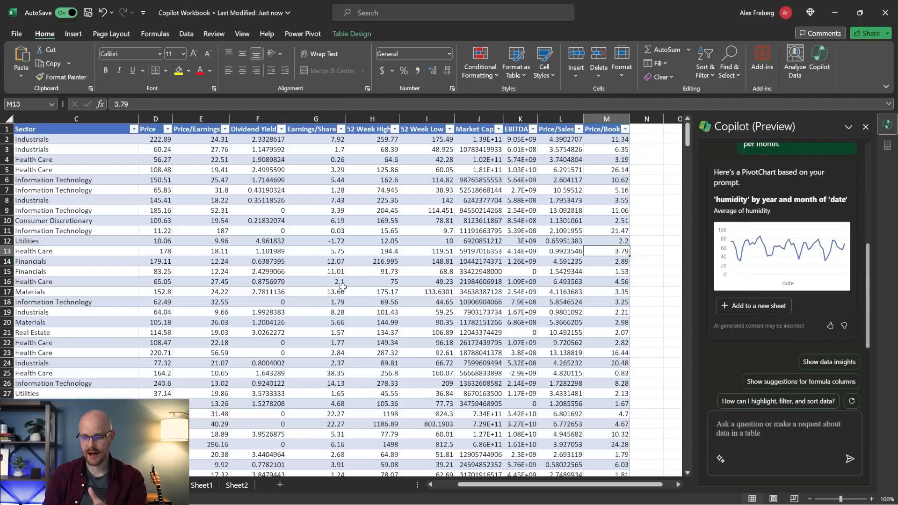
left_click(486, 201)
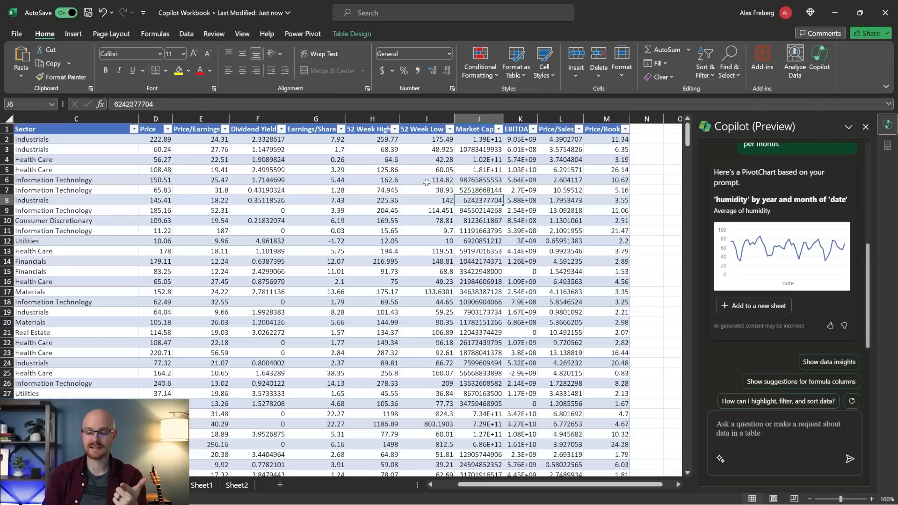
left_click(377, 130)
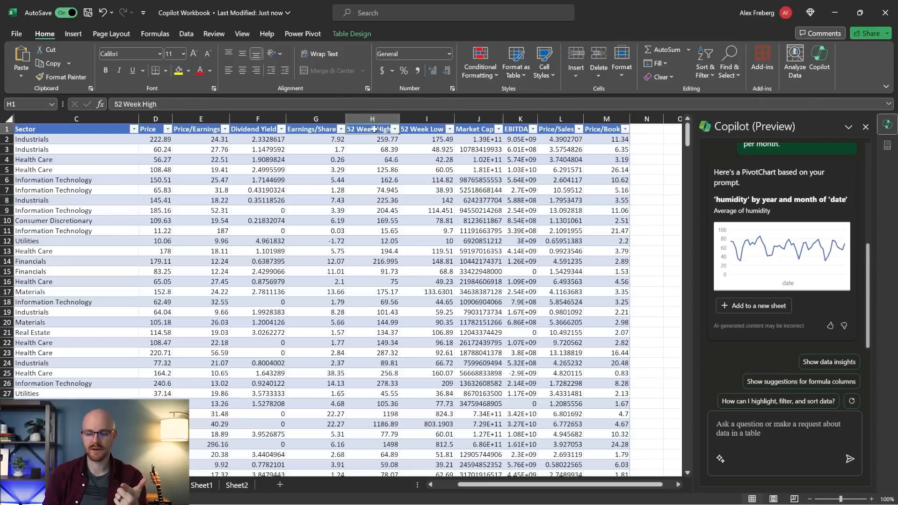
left_click(421, 129)
scroll(417, 147, "up", 5, "ctrl")
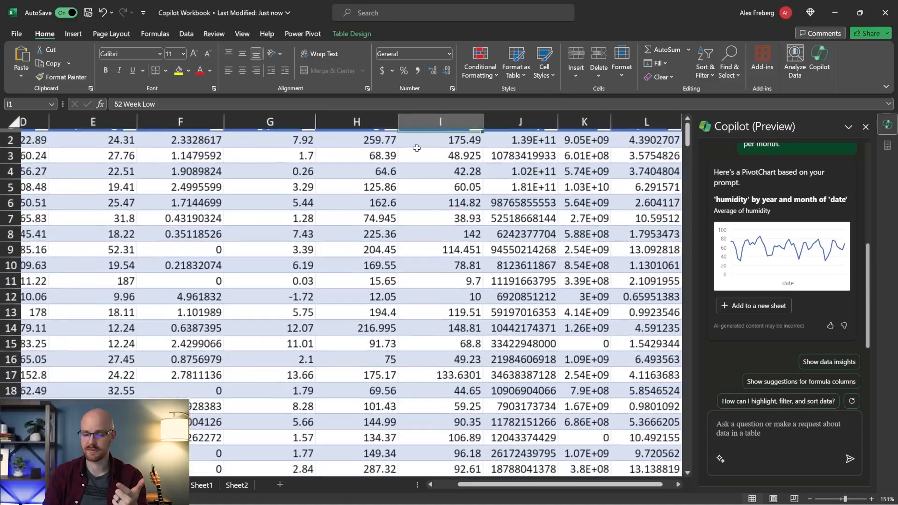
left_click(423, 155)
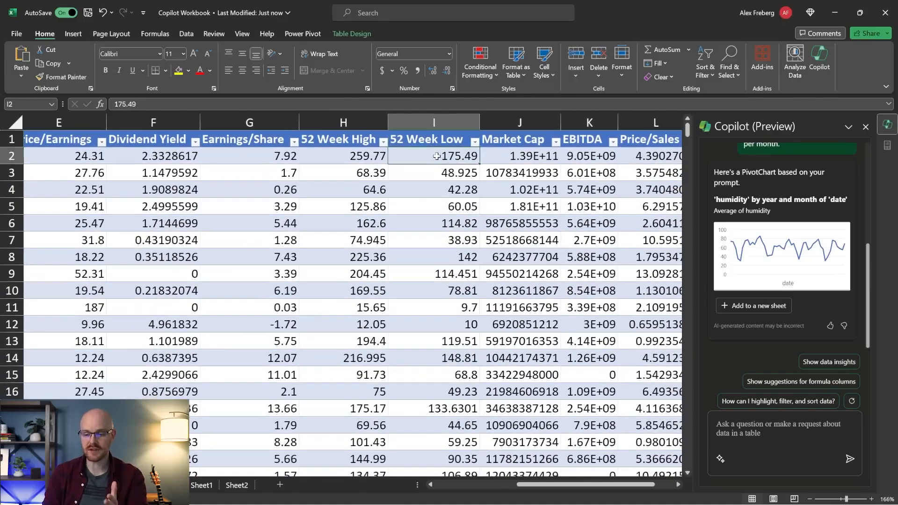
left_click(353, 157)
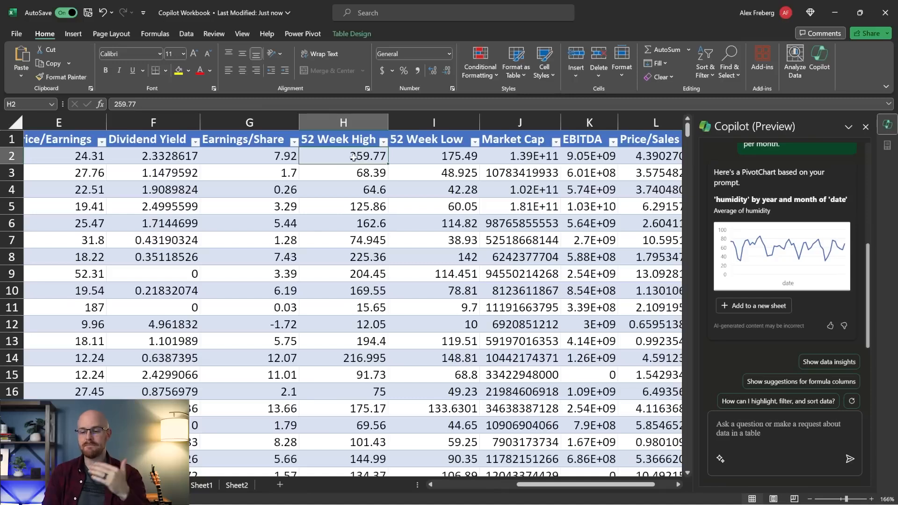
left_click(429, 157)
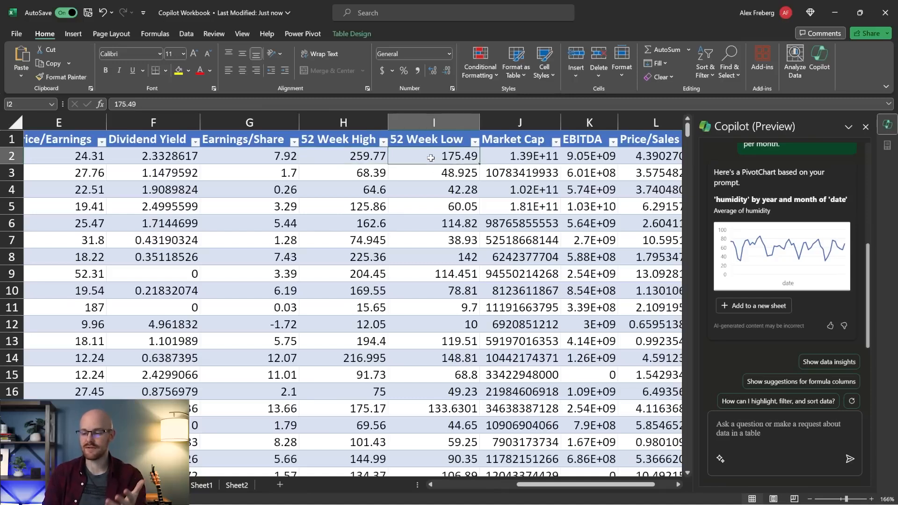
Send Copilot the request "Create a column that calculates the percentage change from the 52 week low to the 52 week high"
left_click(779, 430)
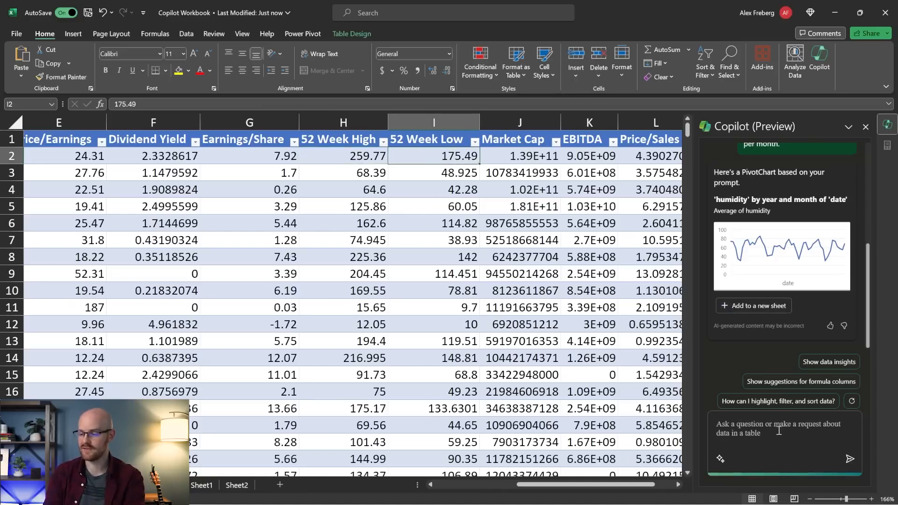
type("Creat")
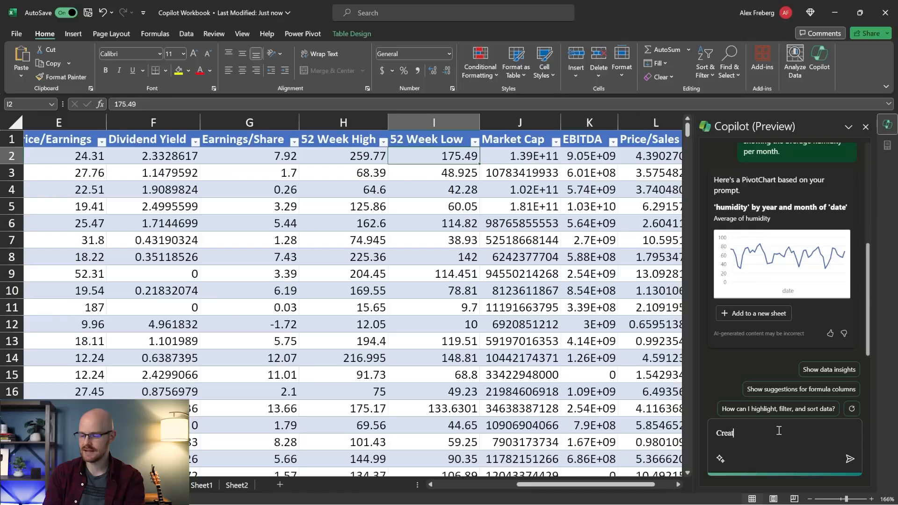
type("e a column")
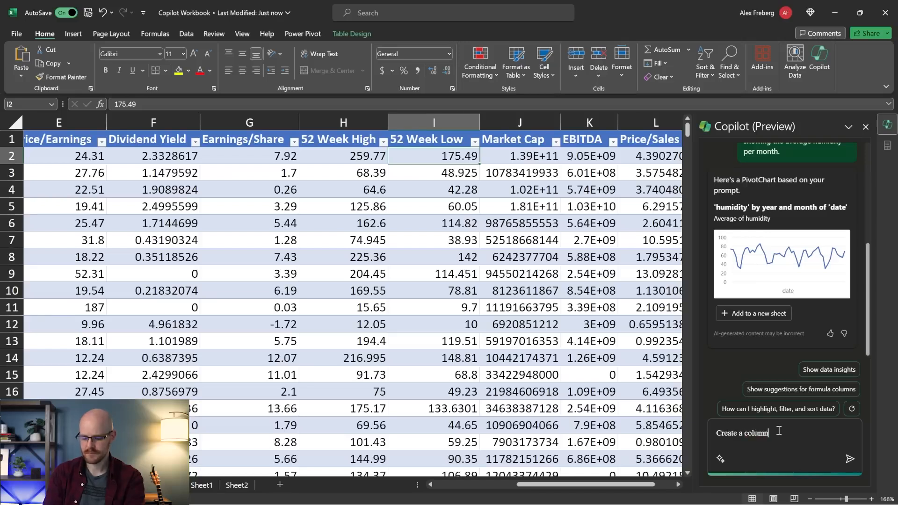
type(" that calcul")
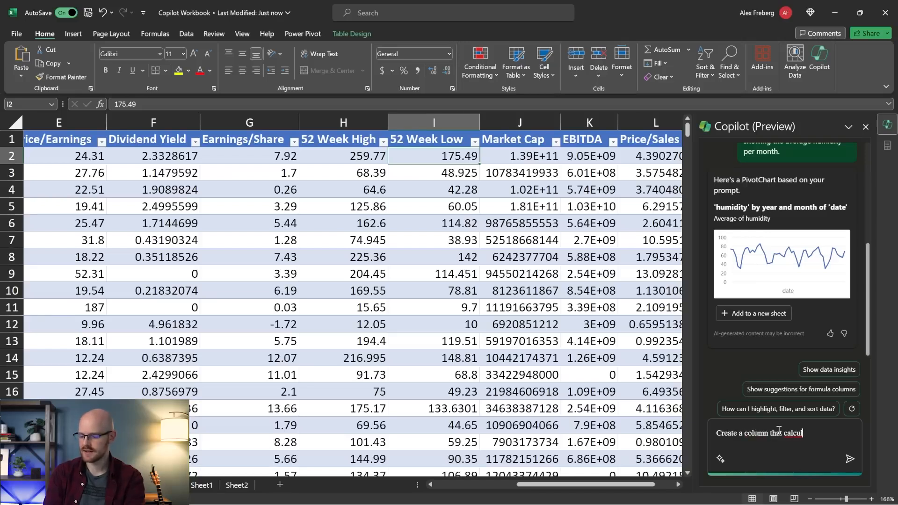
type("ates the percenta")
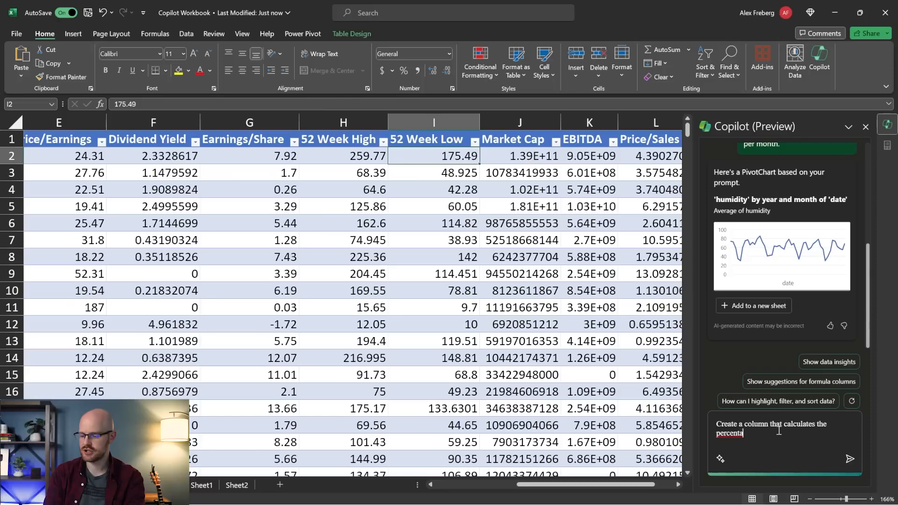
type("ge change ")
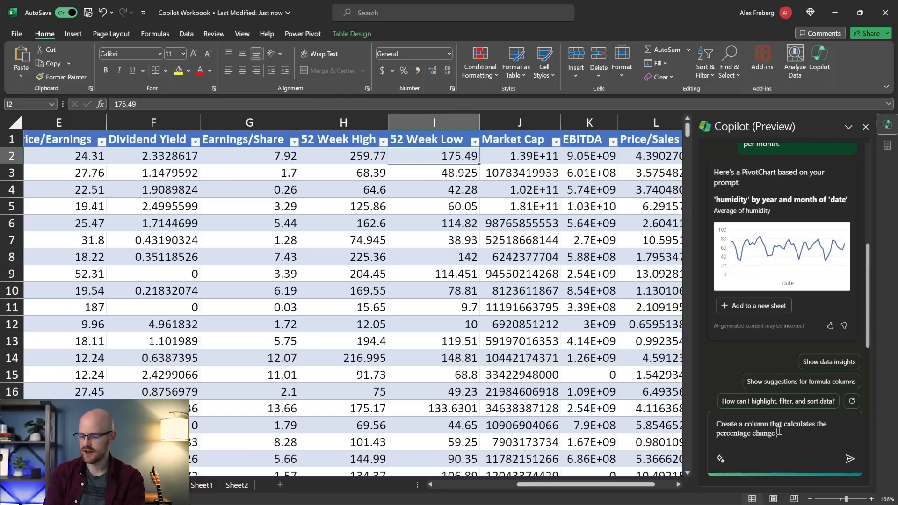
type("from the 52 we")
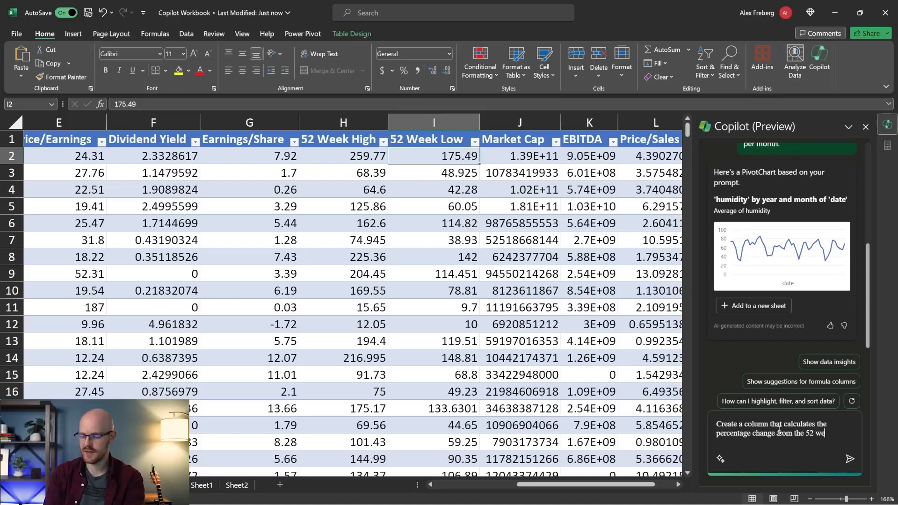
type("ek low to ")
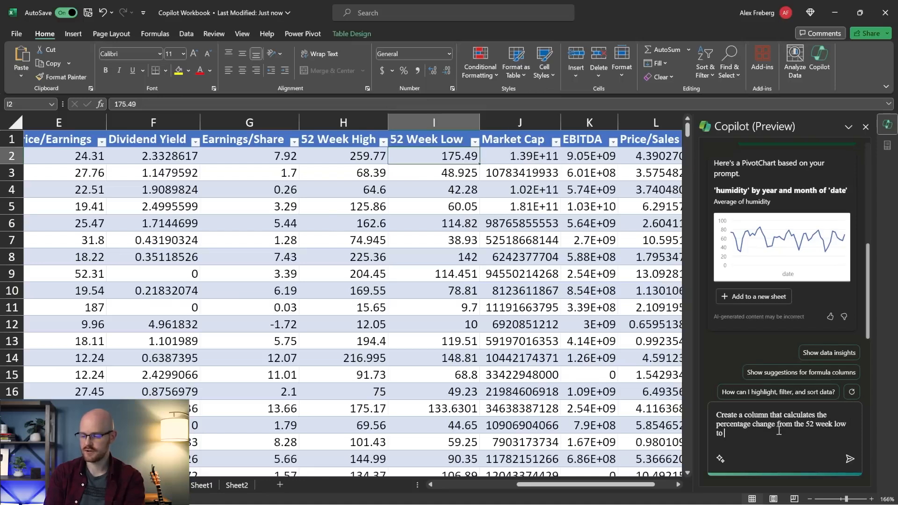
type("the 52 week high.")
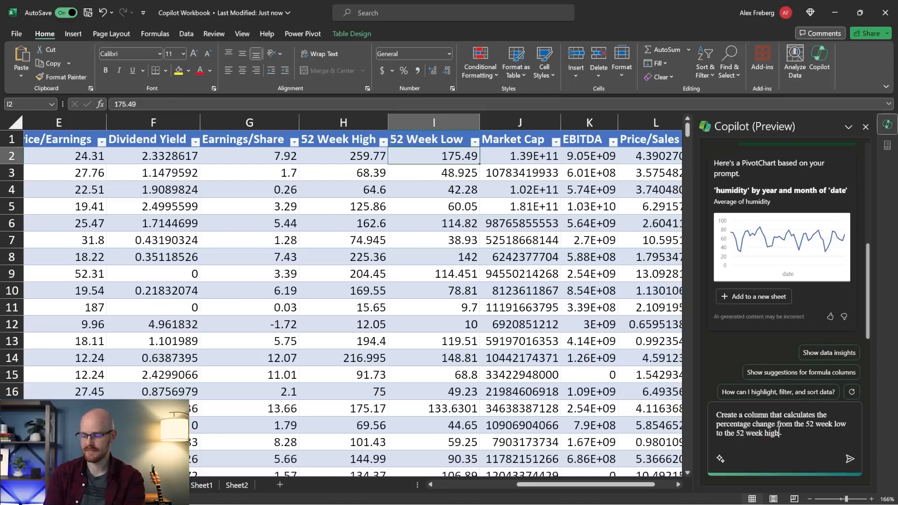
key("Return")
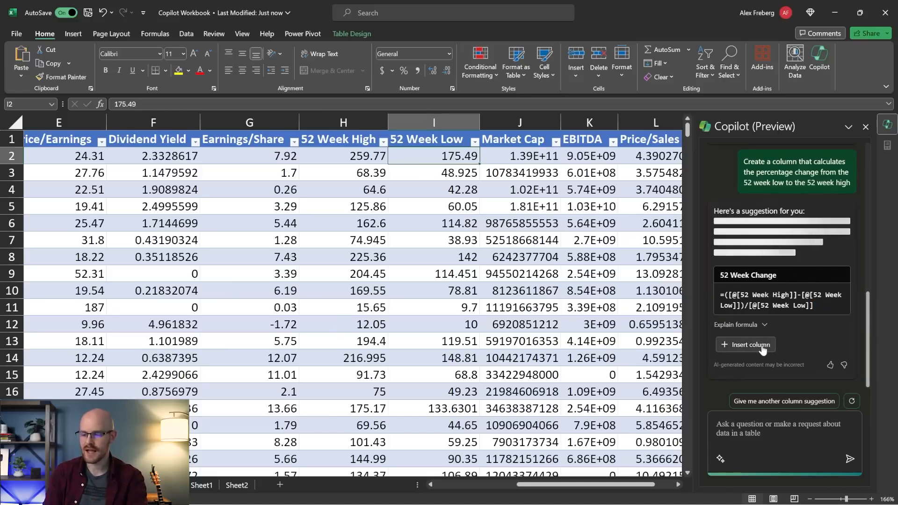
Insert Copilot's suggested 52 Week Change column into the stock table and select its first value to show the formula
left_click(746, 345)
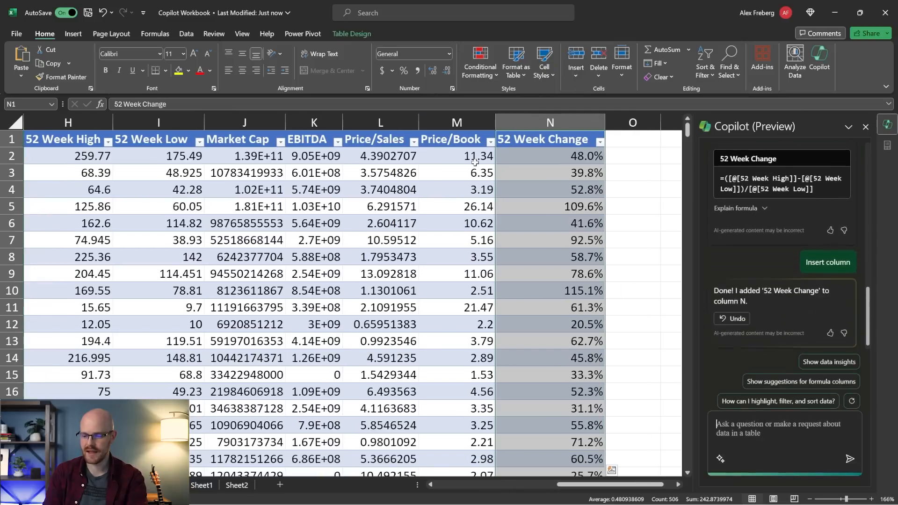
left_click(528, 158)
scroll(529, 158, "down", 3)
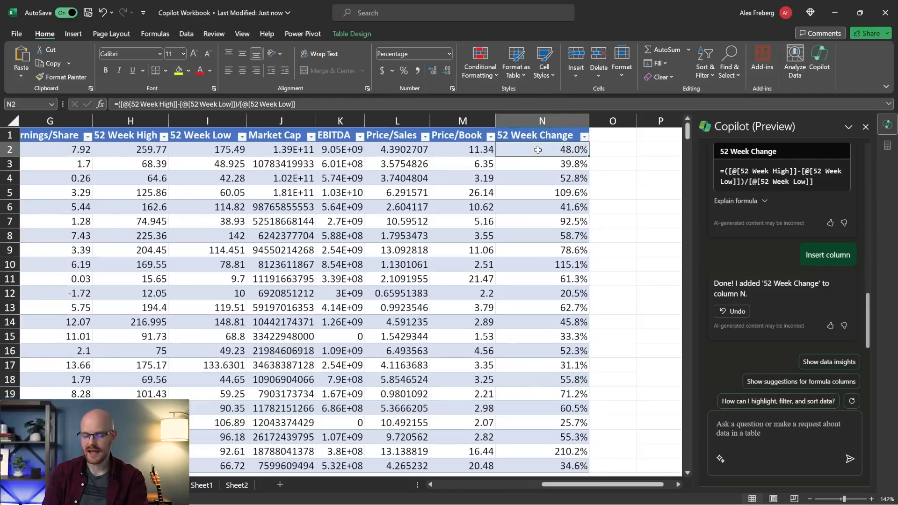
Check the 52 Week Change calculation by comparing the 52 Week Low, 52 Week High and 52 Week Change cells, mainly in row 4
left_click(211, 151)
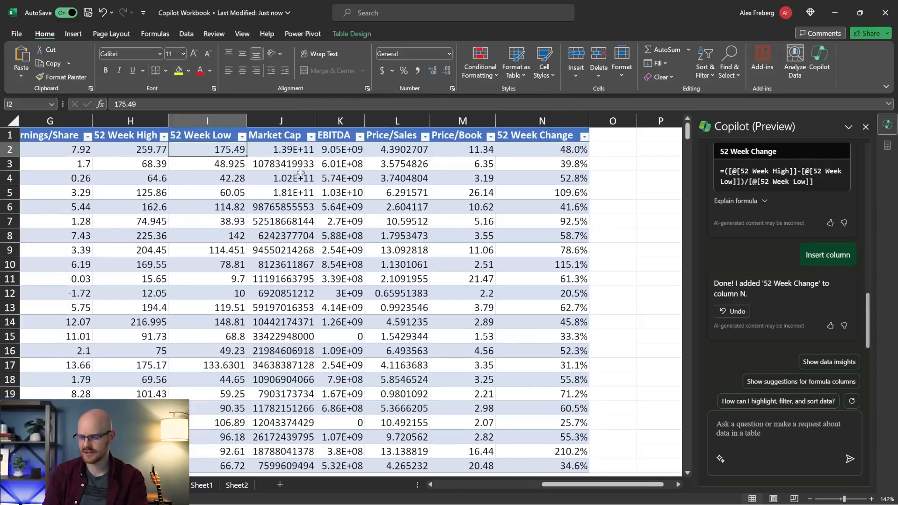
left_click_drag(550, 180, 161, 179)
left_click(207, 179)
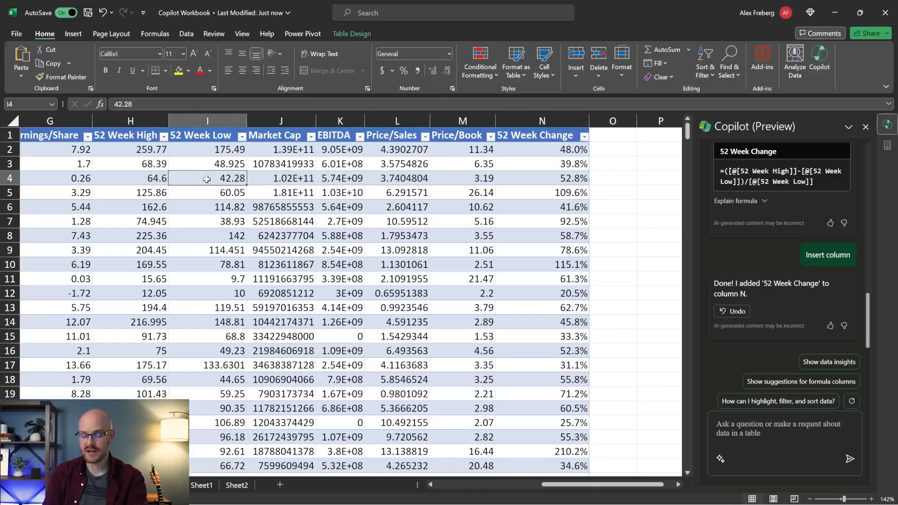
left_click(156, 181)
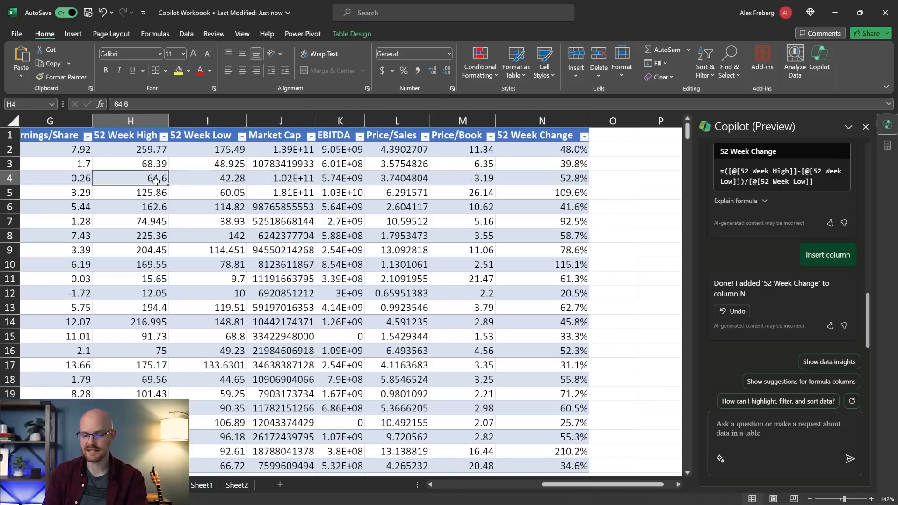
left_click(239, 180)
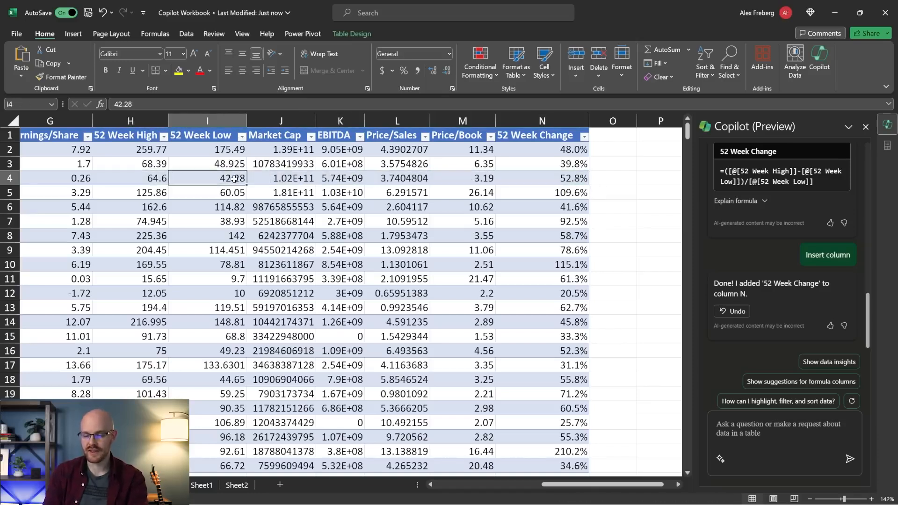
left_click(558, 182)
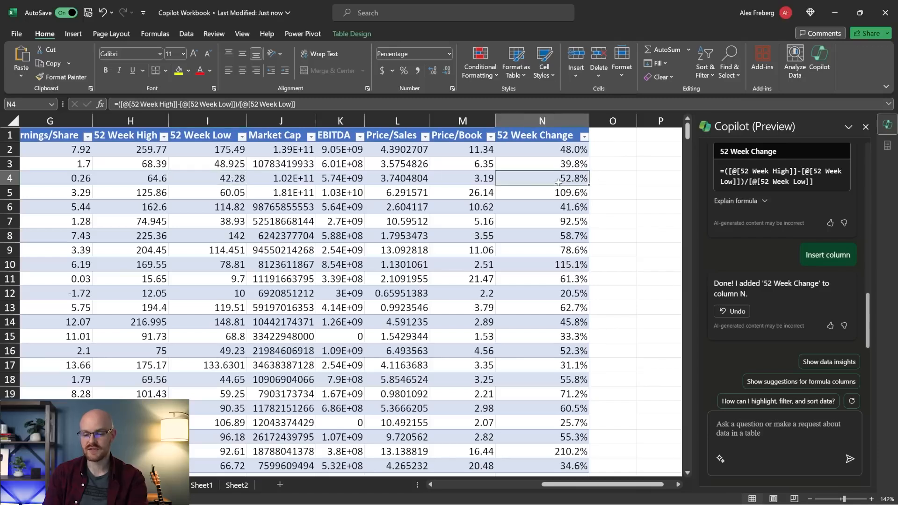
left_click(230, 178)
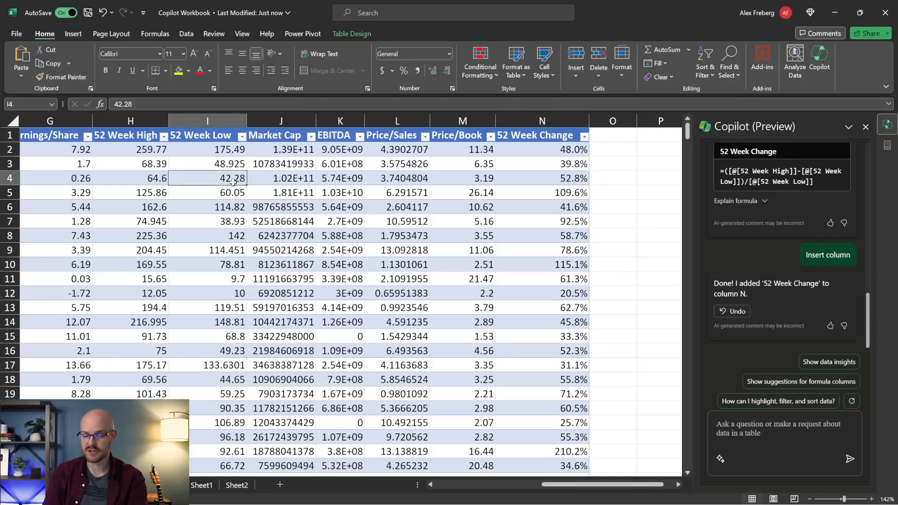
double_click(150, 180)
key("Escape")
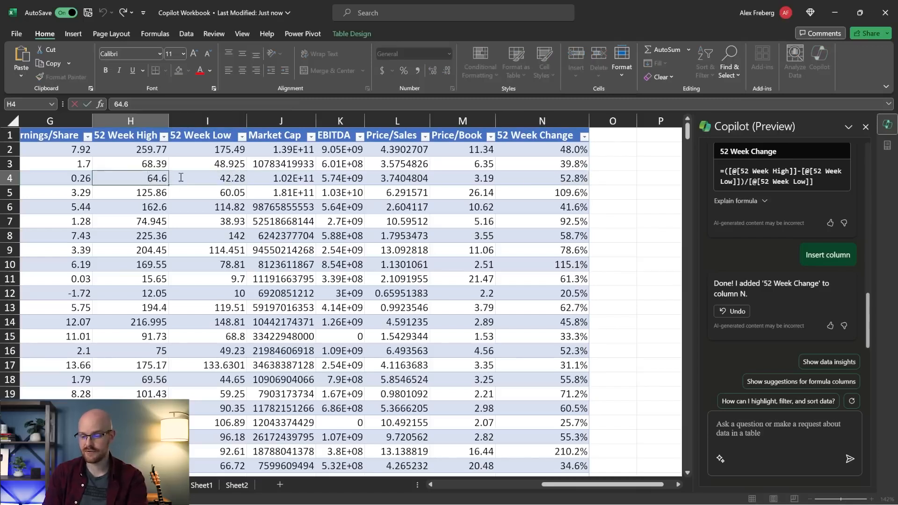
left_click(541, 181)
left_click_drag(139, 181, 207, 179)
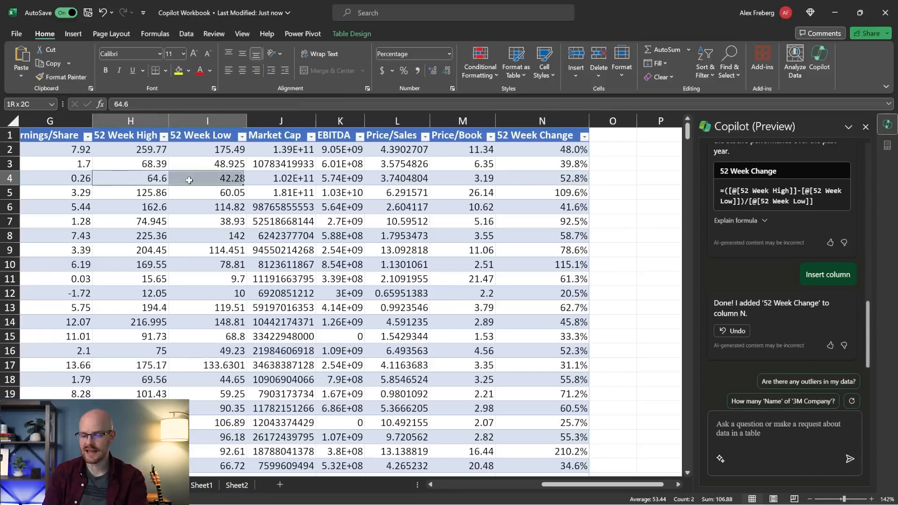
left_click(213, 179)
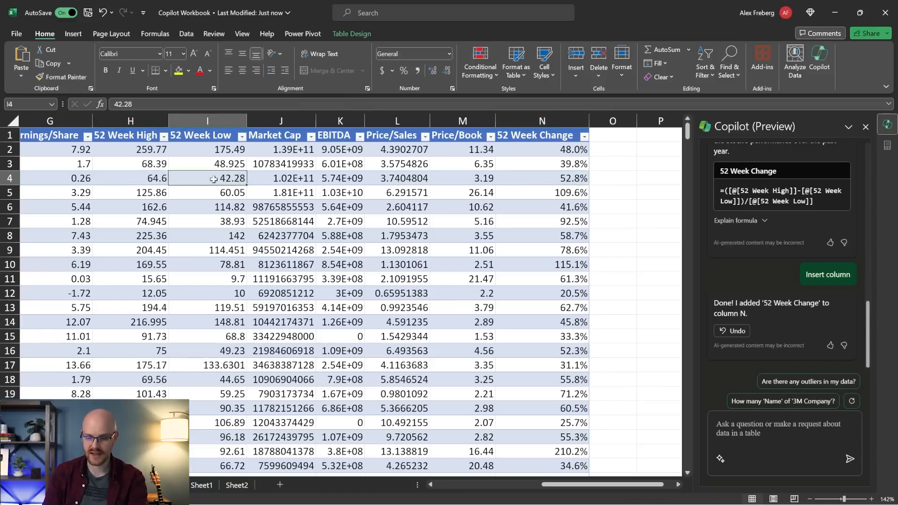
left_click(158, 181)
left_click(555, 178)
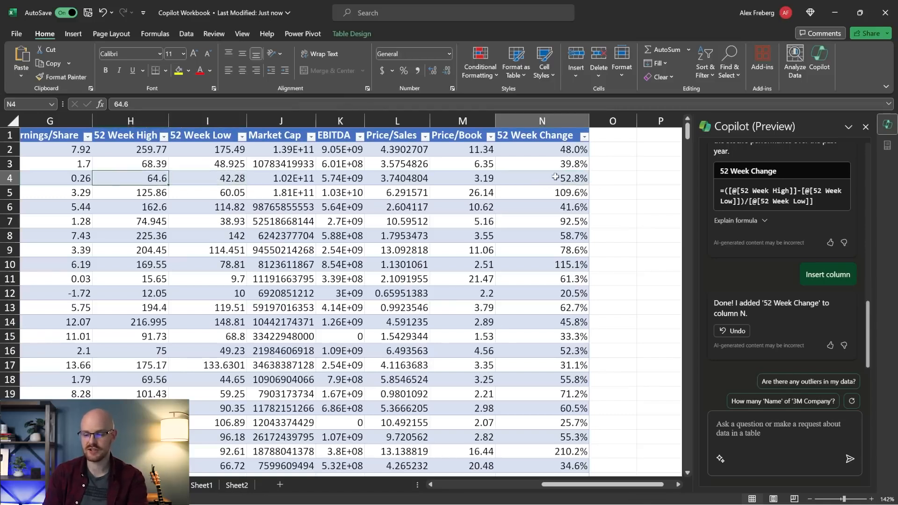
Review the first ten 52 Week Change values, select cell N4, and sort the table by that column from largest to smallest
left_click(555, 154)
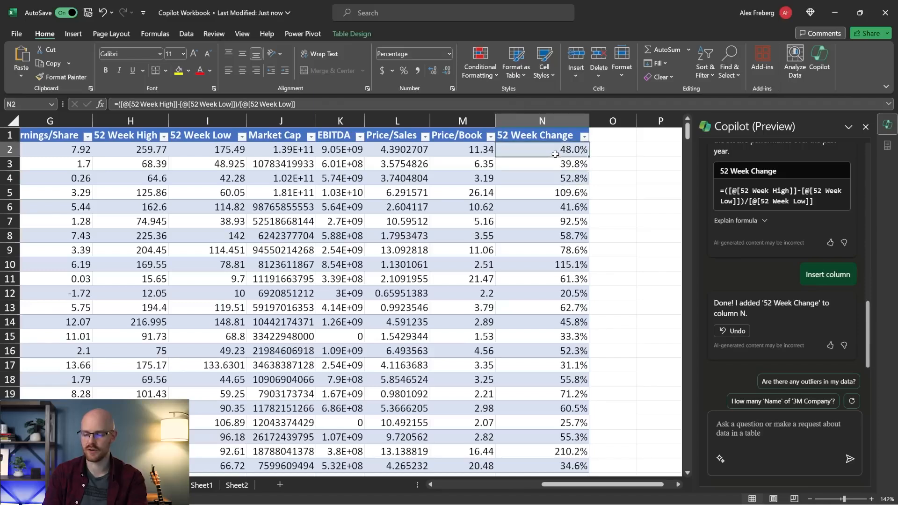
left_click_drag(554, 154, 557, 281)
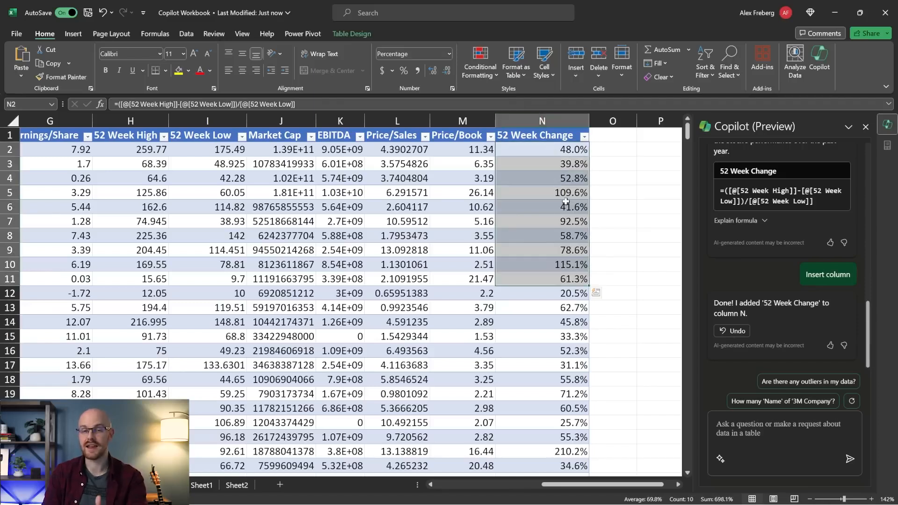
left_click(569, 176)
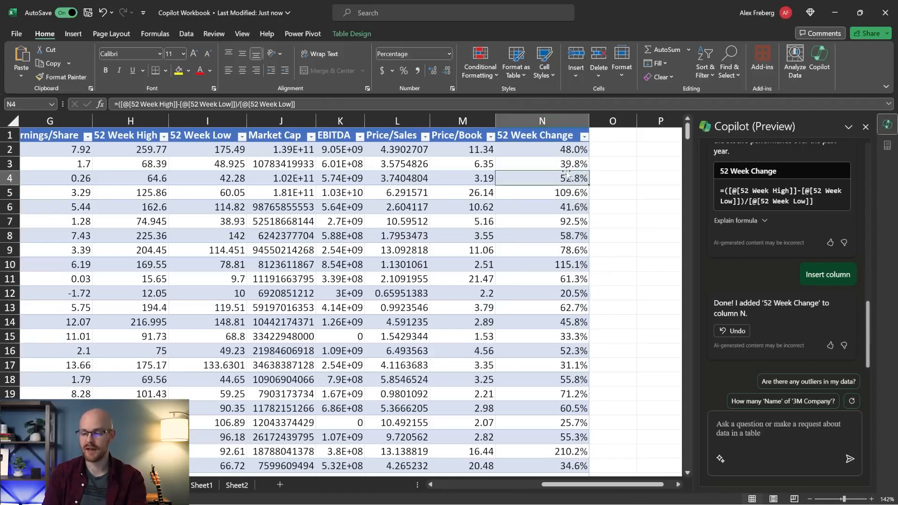
left_click(584, 136)
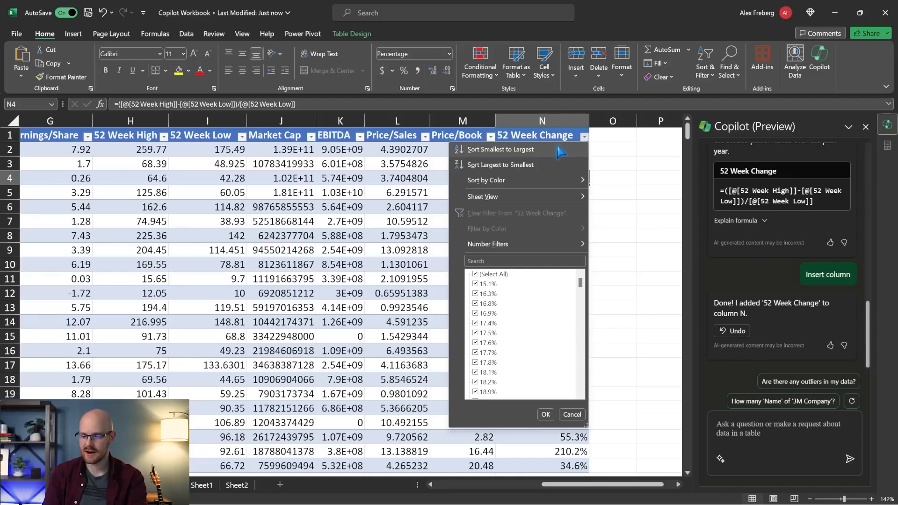
left_click(547, 164)
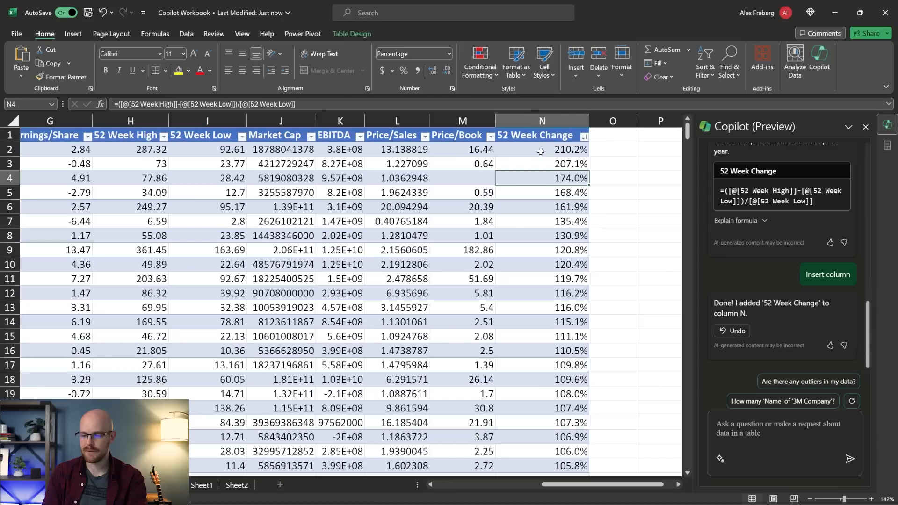
Review the sorted 52 Week Change values in rows 2 to 14, comparing the first row with its 52 Week Low
left_click(539, 150)
left_click(213, 155)
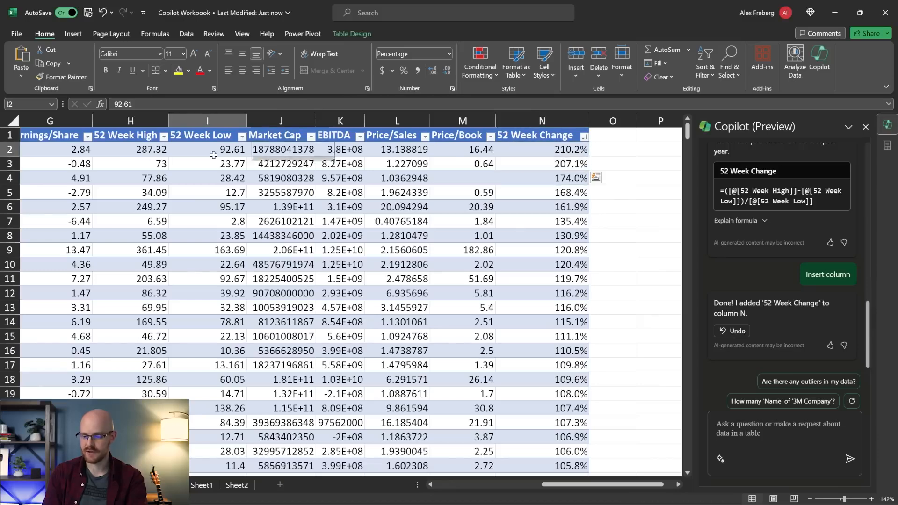
left_click_drag(561, 151, 543, 321)
scroll(540, 318, "down", 4)
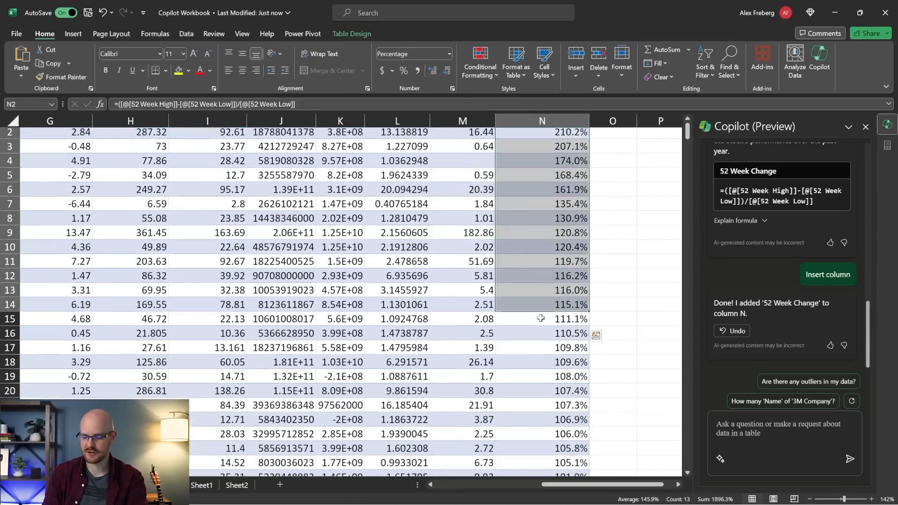
left_click(540, 324)
scroll(540, 324, "up", 4)
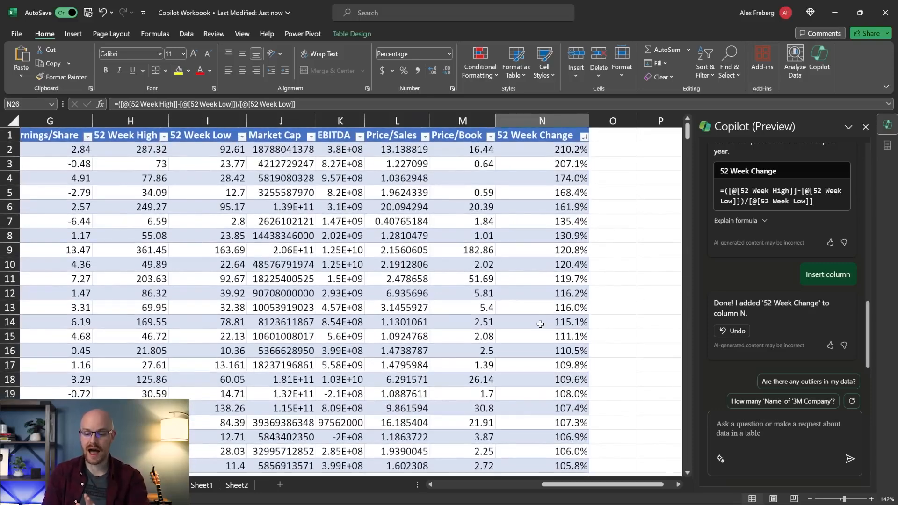
scroll(540, 324, "down", 2)
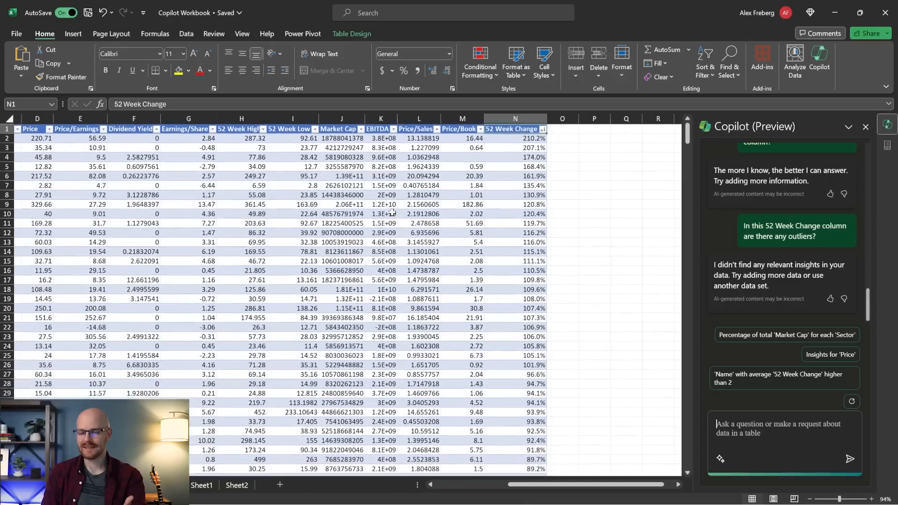
Look across the stock table's columns from 52 Week Change back to Symbol, then examine the Sector column and select cell C7
scroll(392, 215, "left", 5)
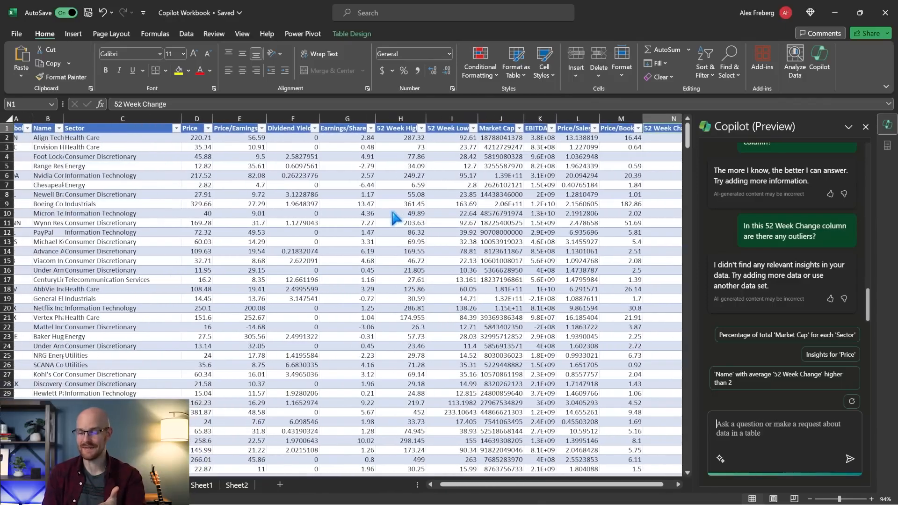
scroll(392, 215, "down", 2)
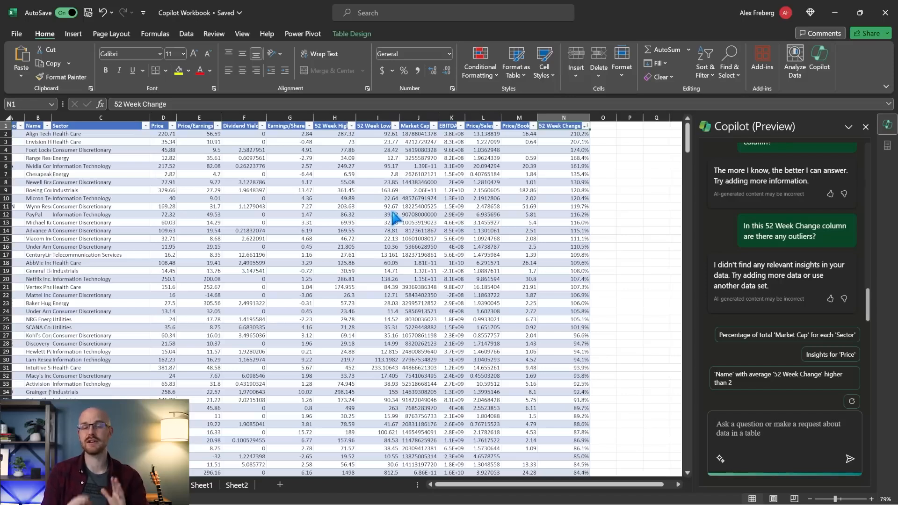
left_click(200, 192)
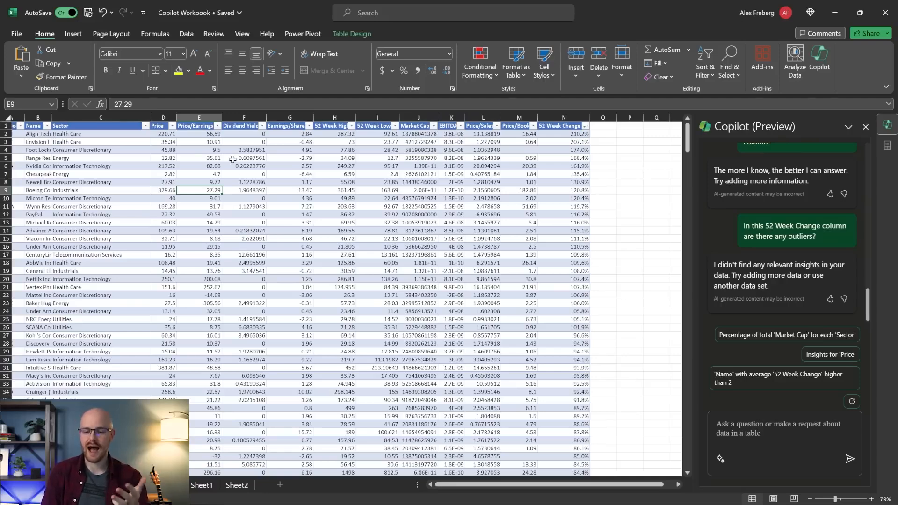
scroll(186, 324, "left", 2)
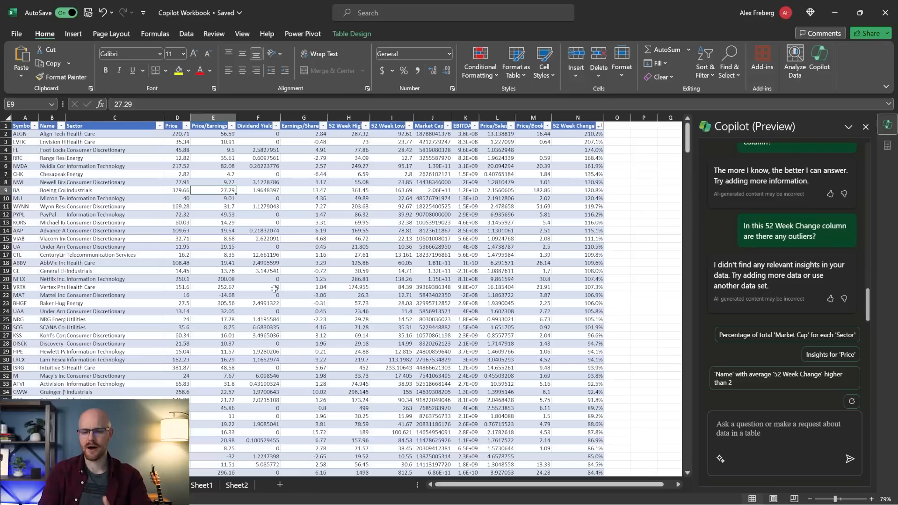
left_click(114, 117)
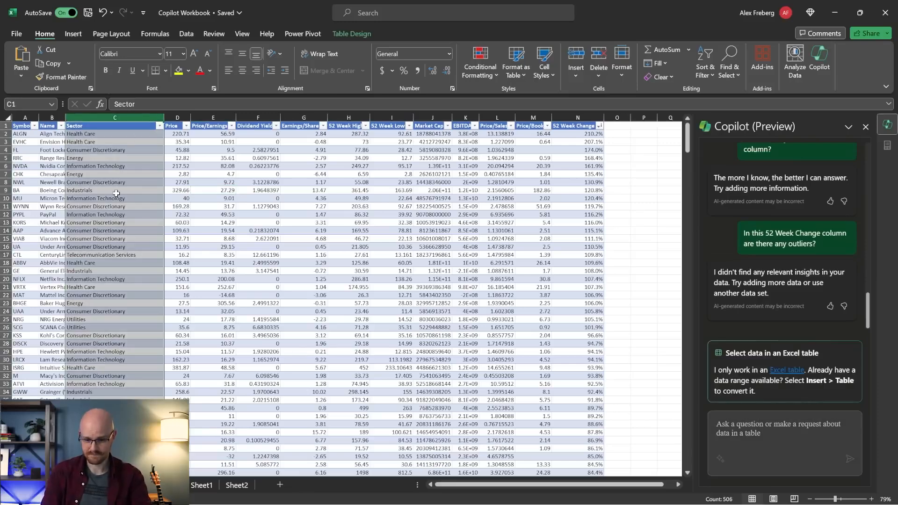
scroll(116, 193, "up", 2, "ctrl")
scroll(116, 193, "left", 1)
left_click(126, 176)
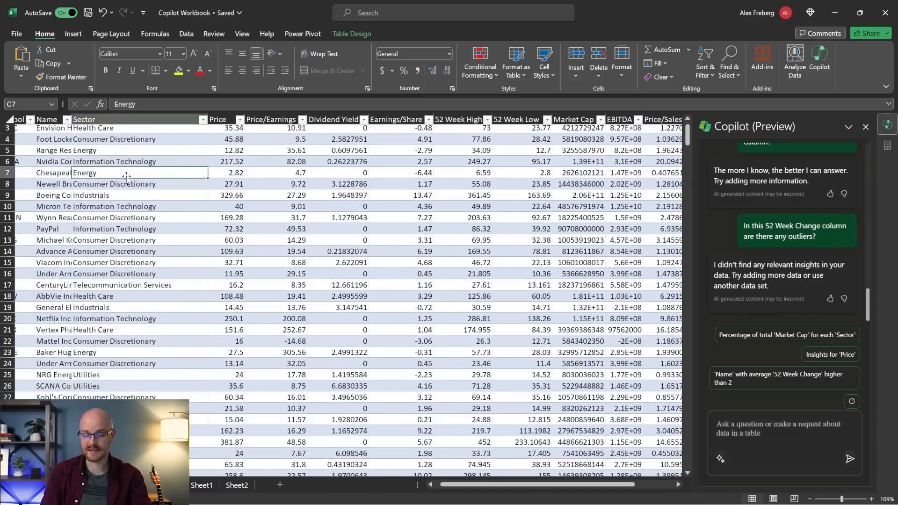
scroll(126, 177, "up", 1)
Send Copilot the request "Take the sector column and break it out into 2 columns using a space as the delimiter." and check the Sector column
left_click(782, 434)
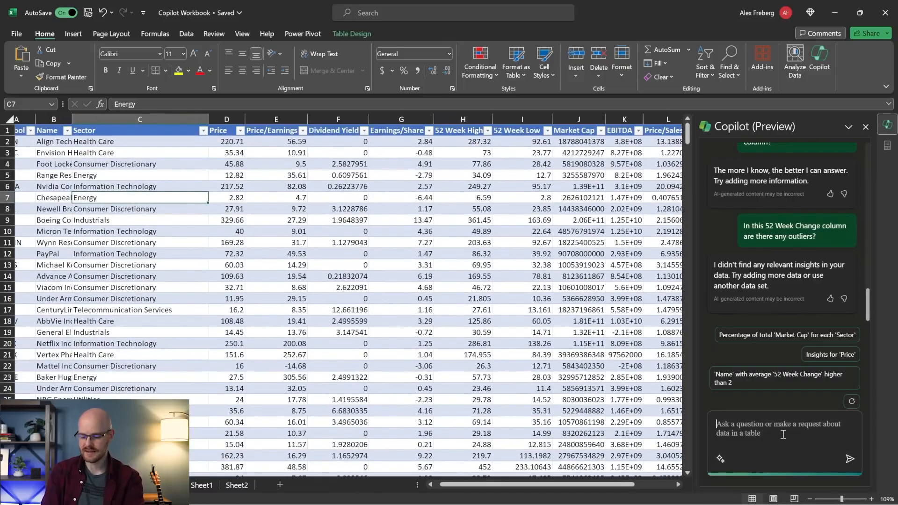
type("Tak")
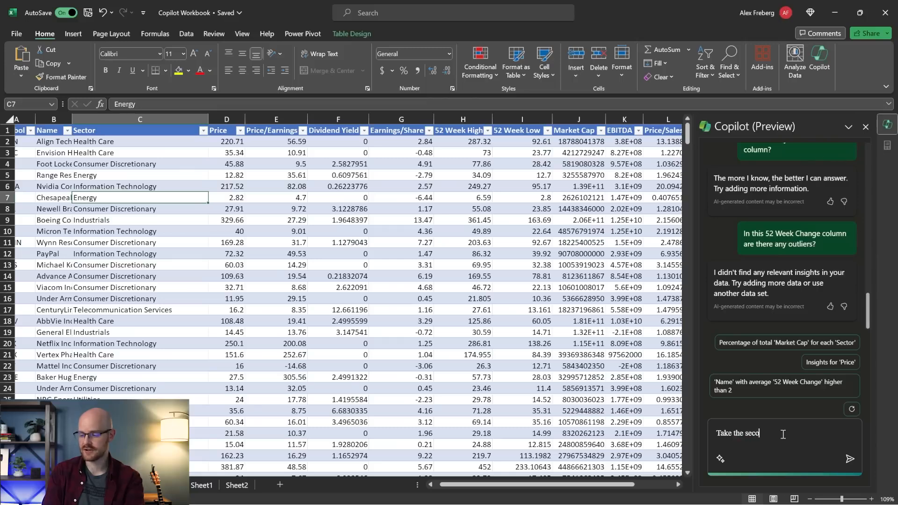
type("e the sector colum")
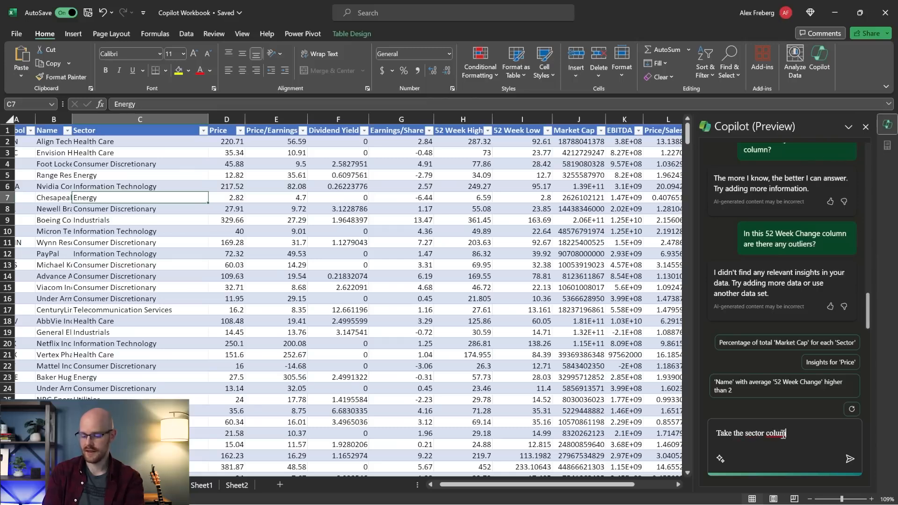
type("n and break it ou")
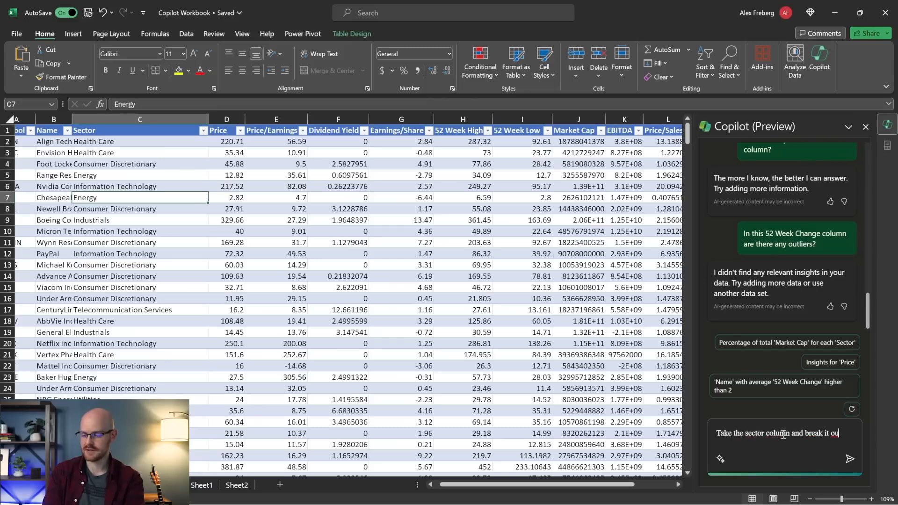
type("t into 2 columns")
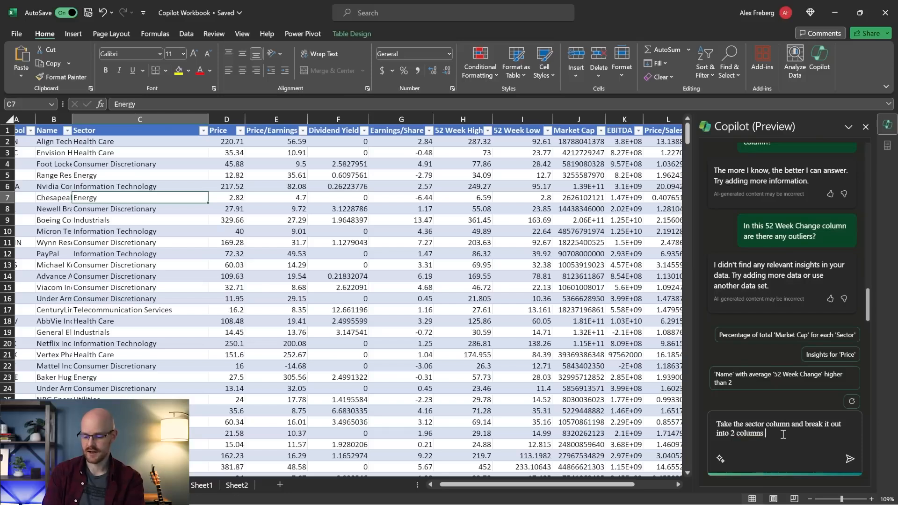
type(" using a space as the deli")
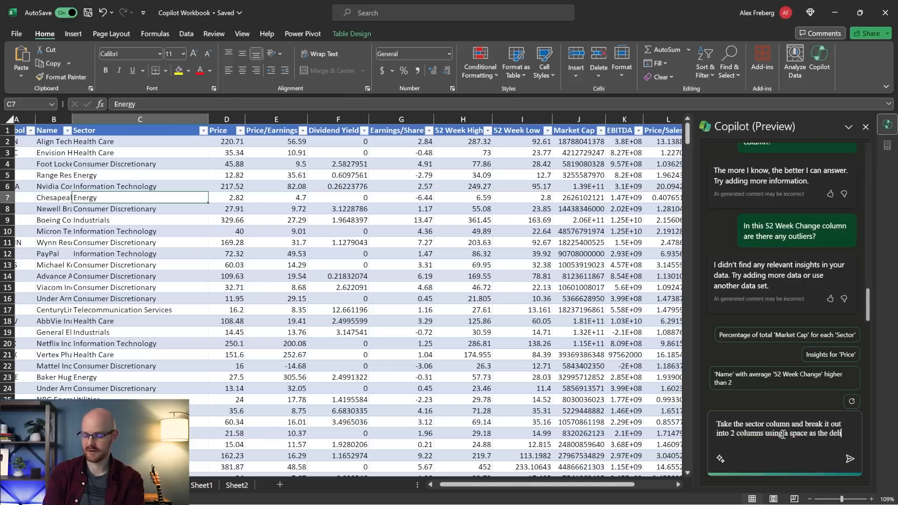
type("miter.")
key("Return")
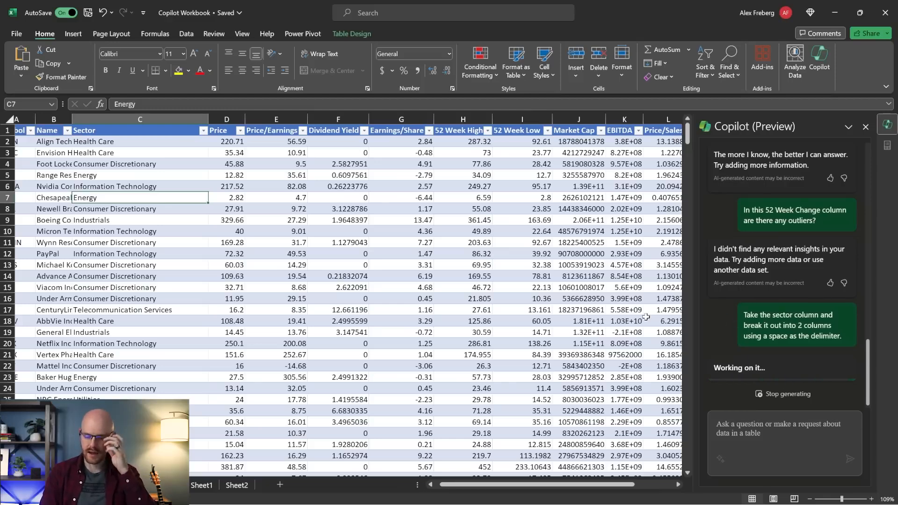
left_click(136, 115)
left_click(158, 208)
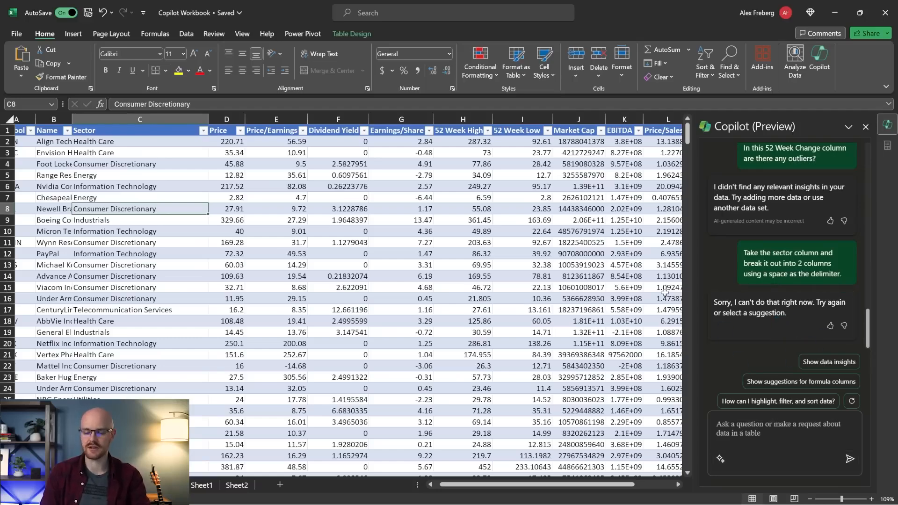
Go to the bus breakdown table, look over its Reason column, and ask Copilot to "Filter on the Reason Column to be "Heavy Traffic""
left_click(300, 249)
scroll(300, 249, "down", 3, "ctrl")
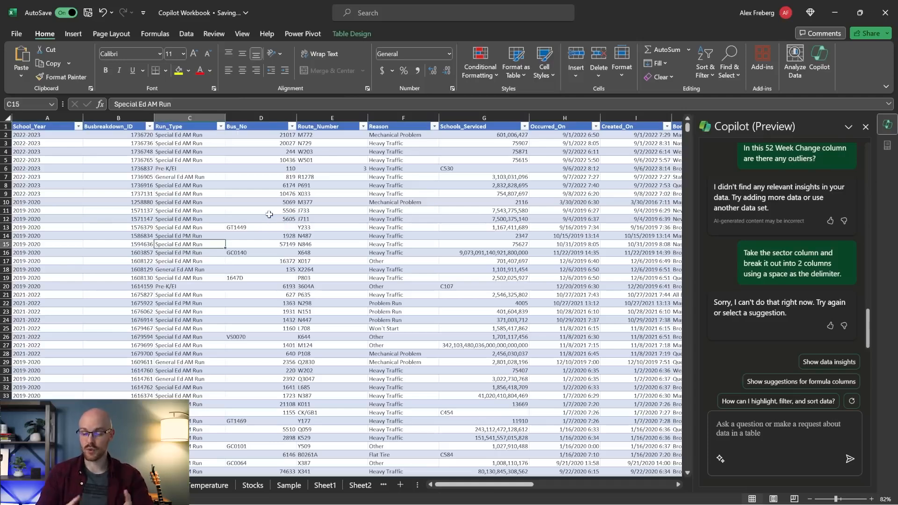
left_click(377, 235)
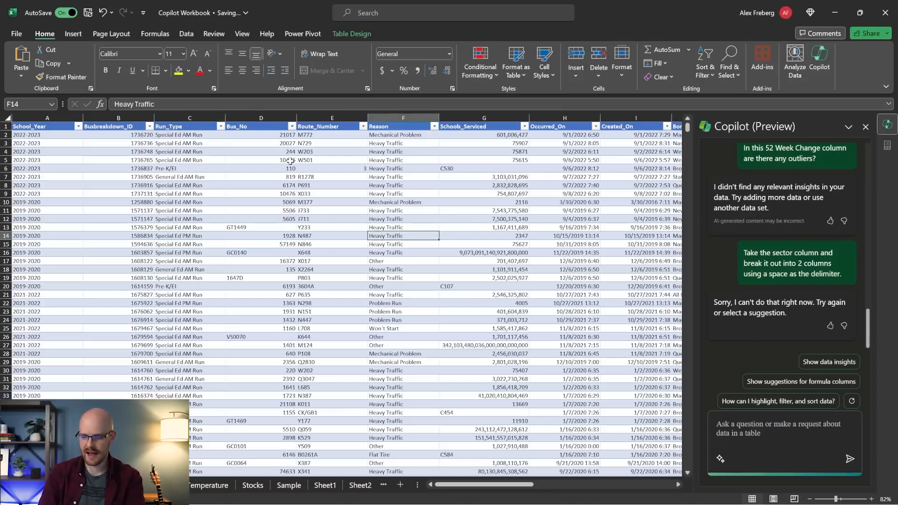
left_click(397, 160)
left_click(754, 430)
type("Hilter o")
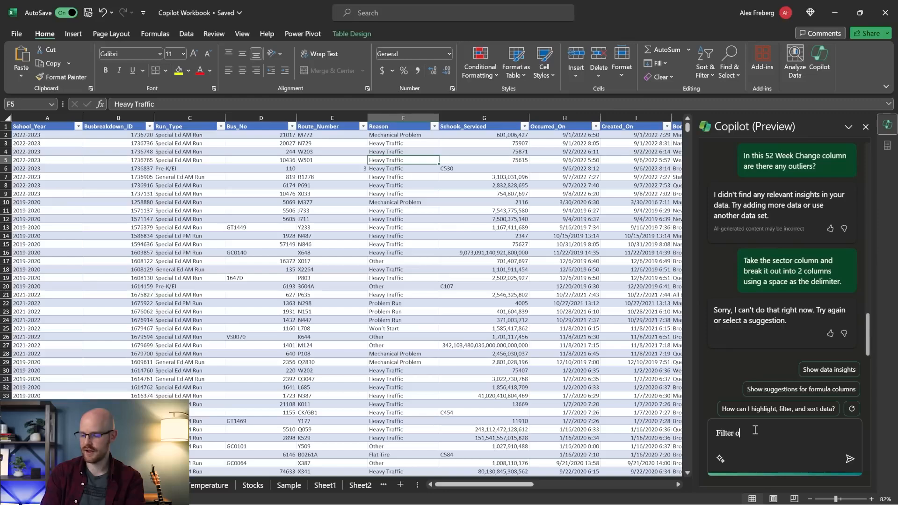
type("n the Reason Colu")
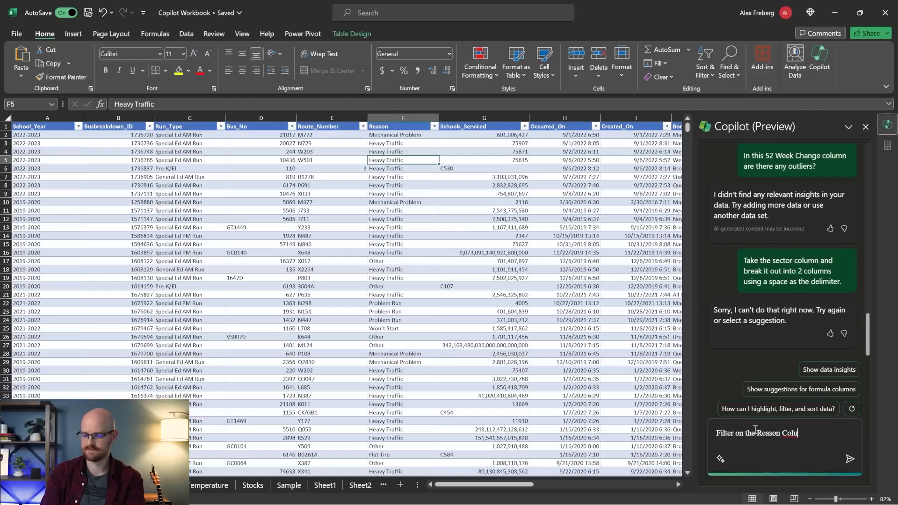
type("mn to be ")
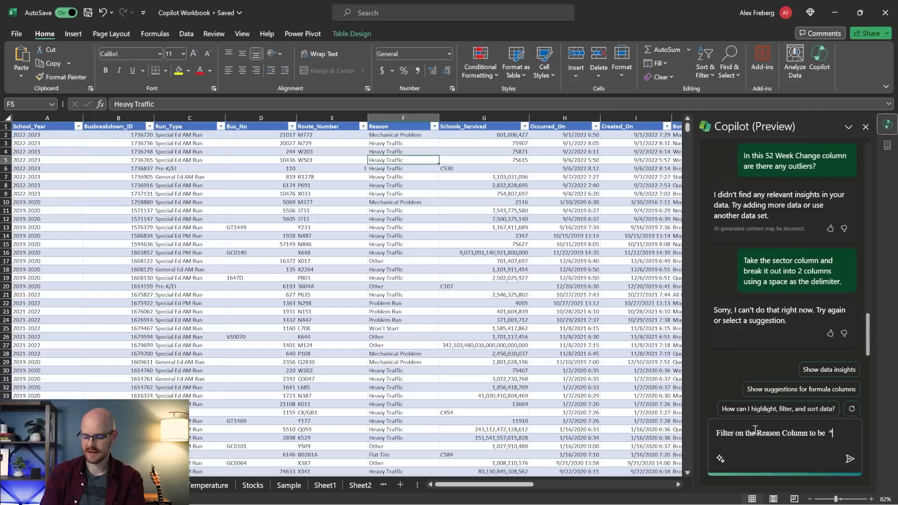
type(" \"Heavy T")
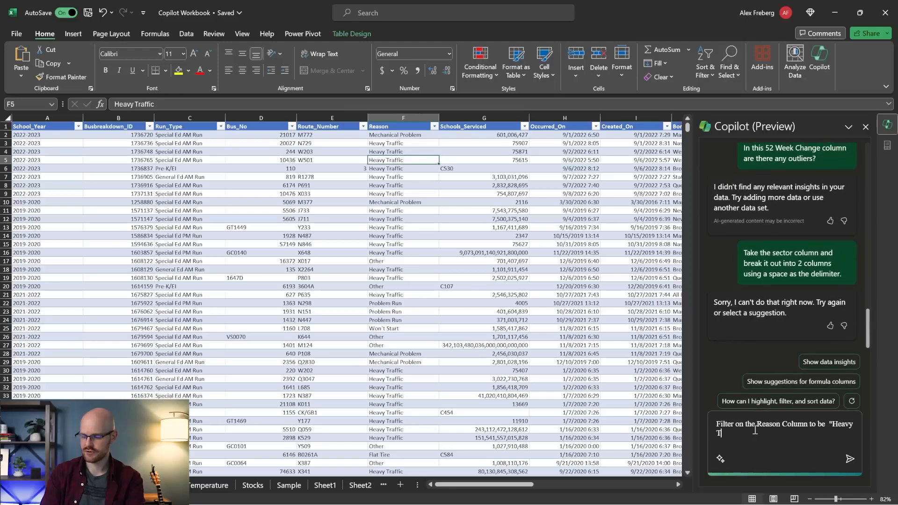
type("raffic\"")
key("Return")
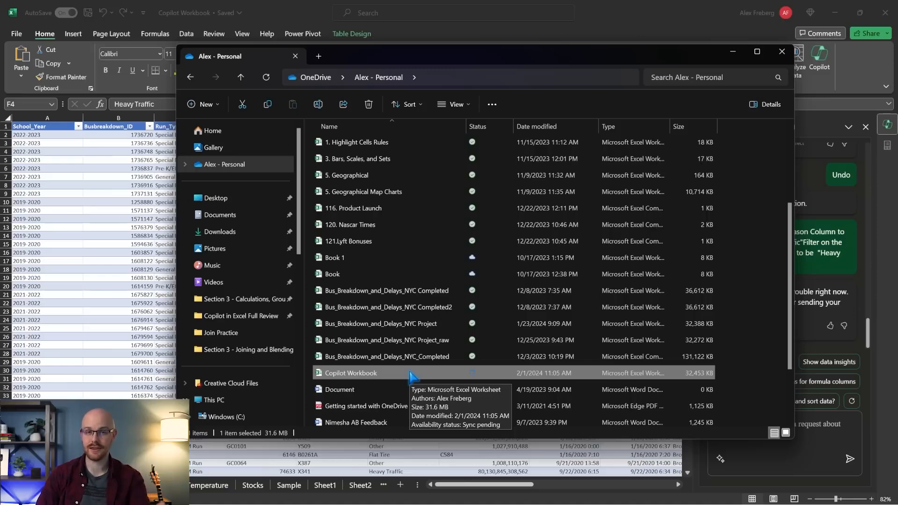
Minimize the OneDrive folder window, switch to the Sample sheet, and select Launch Date cell C3 in the campaign table
left_click(736, 52)
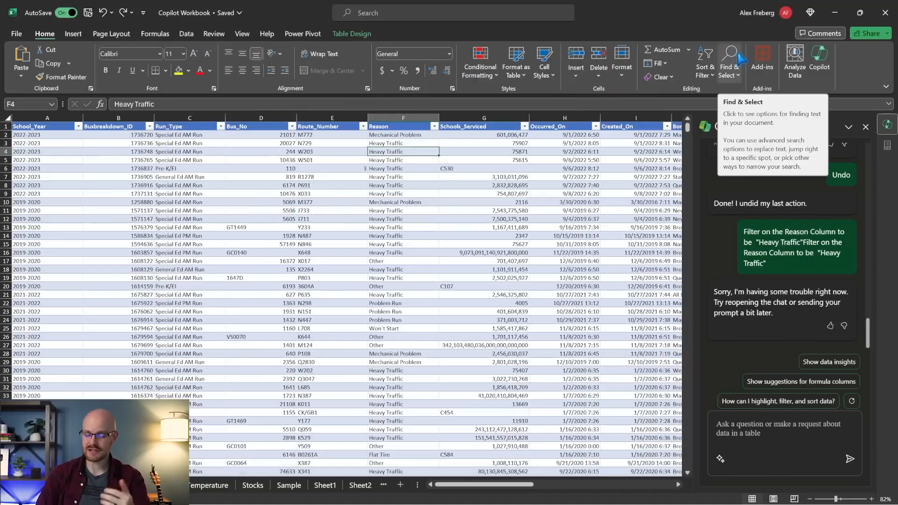
left_click(294, 485)
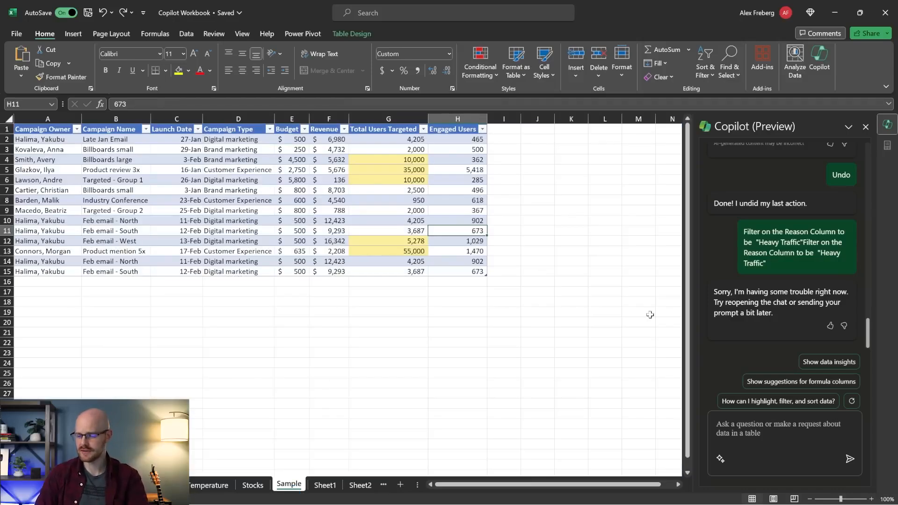
left_click(741, 429)
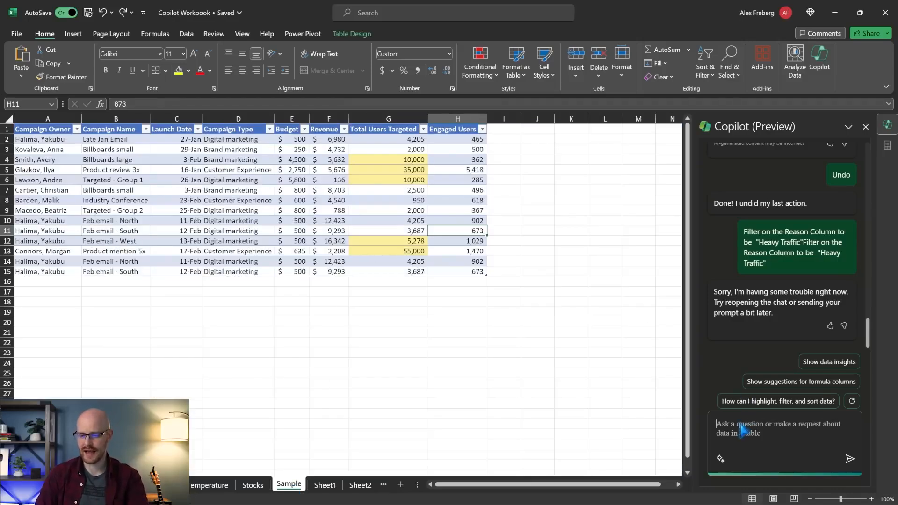
left_click(190, 149)
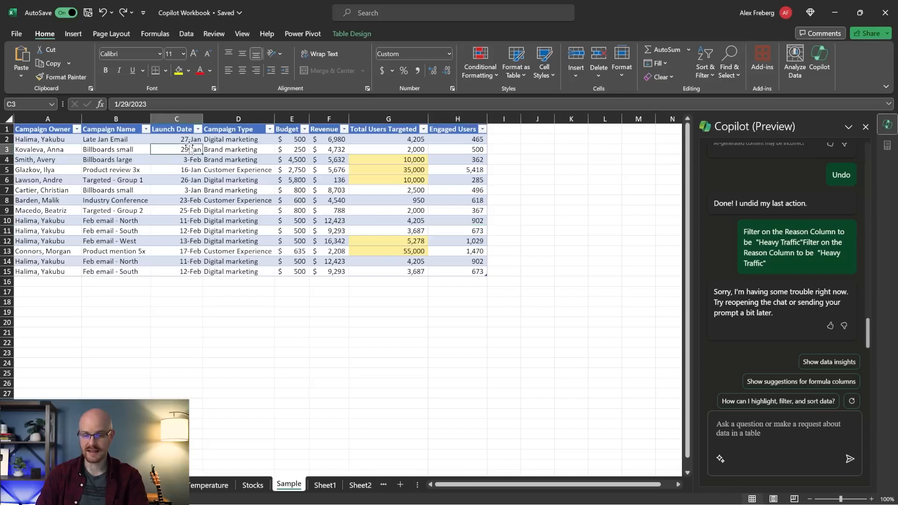
Send Copilot the request "Change the "Launch Date" to MM/DD/YYYY format" and select cell C16 below the reformatted column
left_click(744, 429)
type("Change the \"")
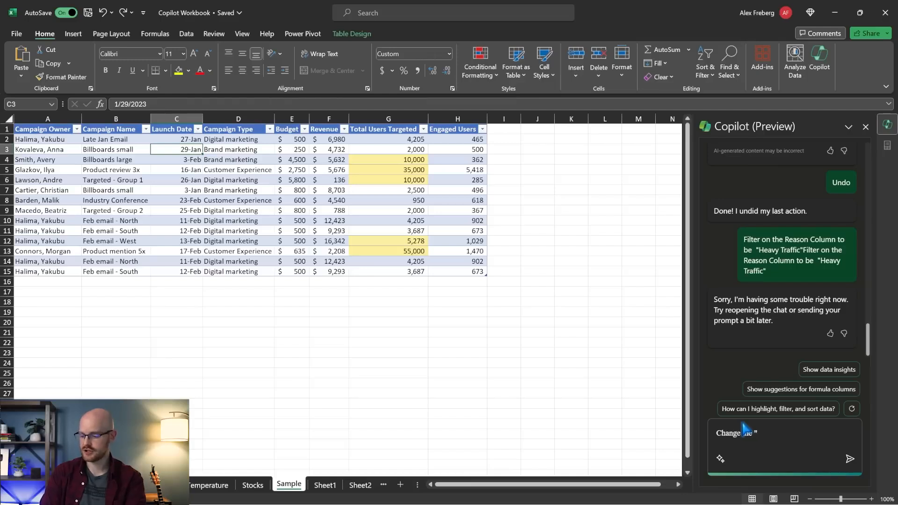
type("Launch Date\"")
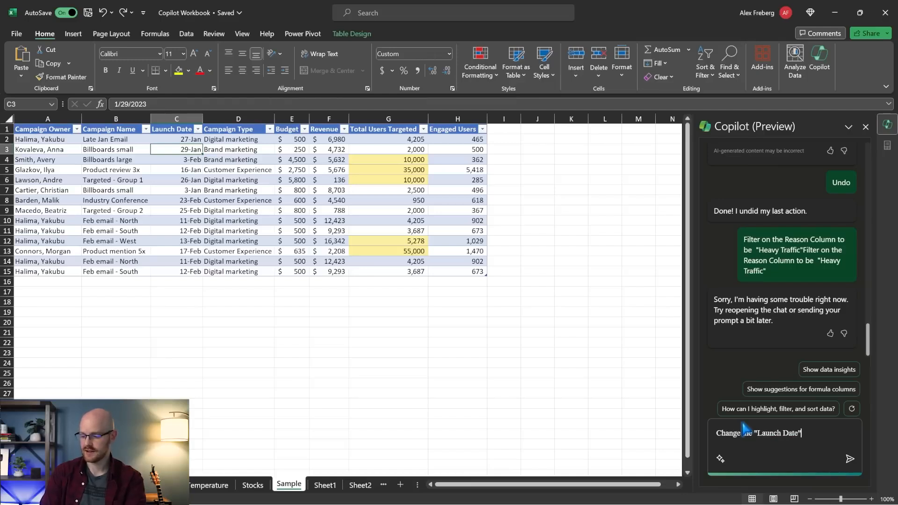
type(" to MM/D")
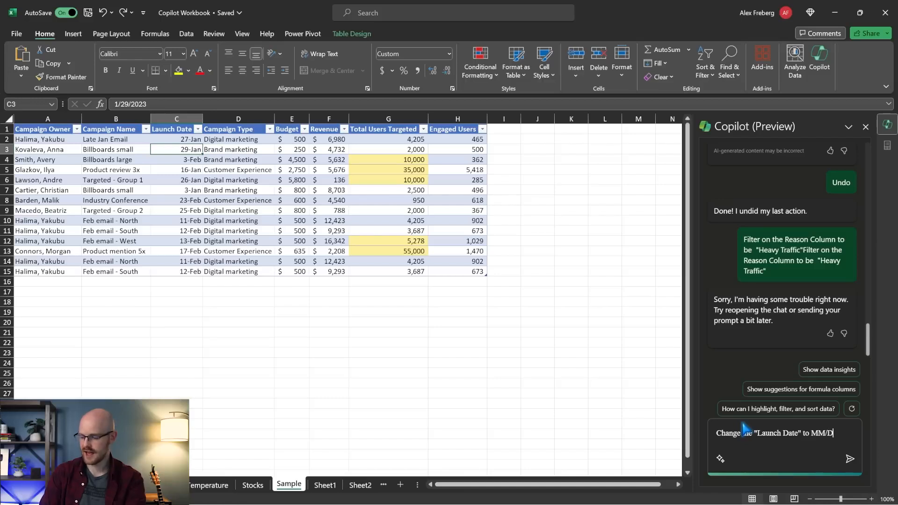
type("D/YYYY")
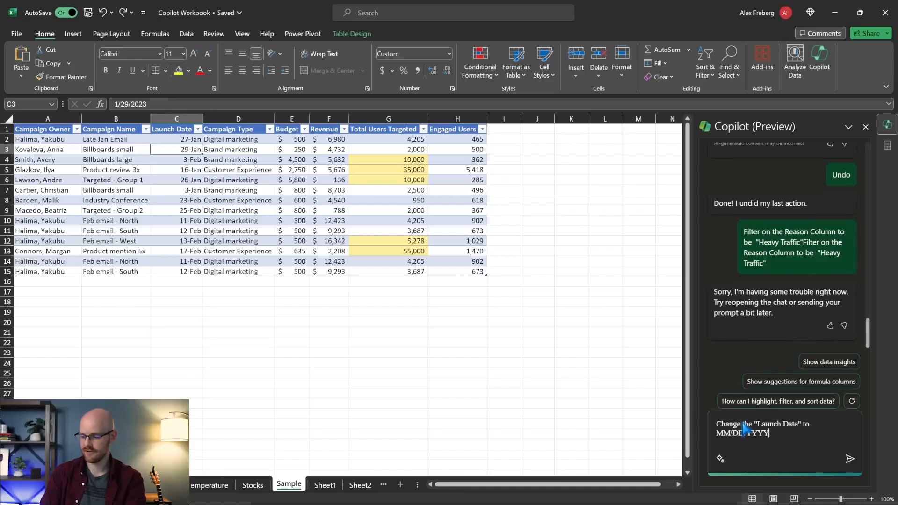
type(" format")
key("Return")
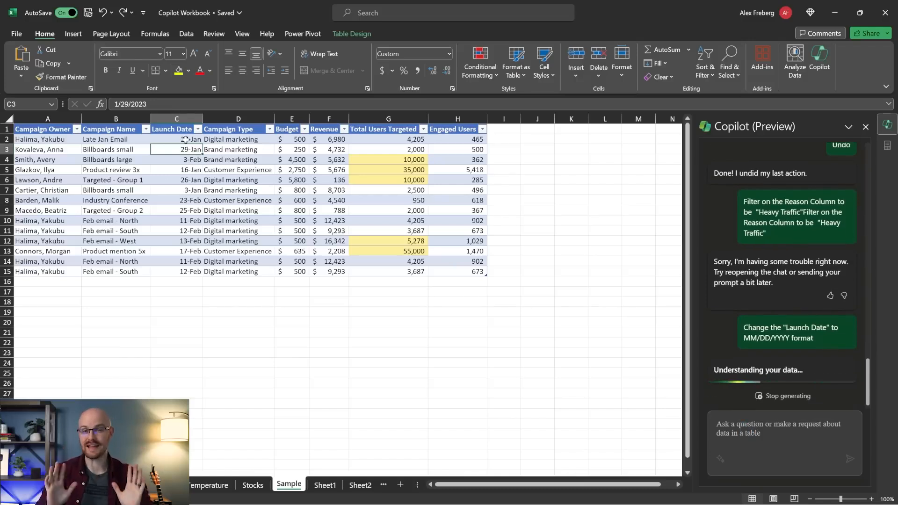
left_click(181, 281)
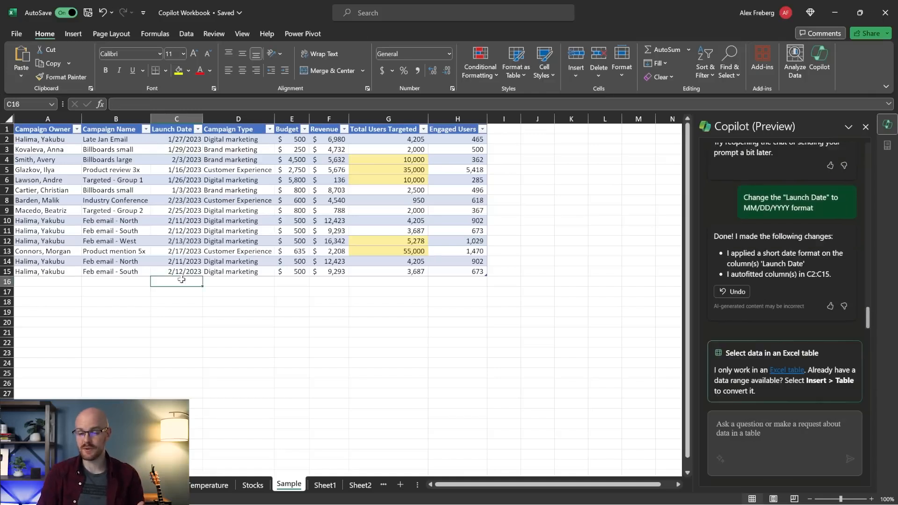